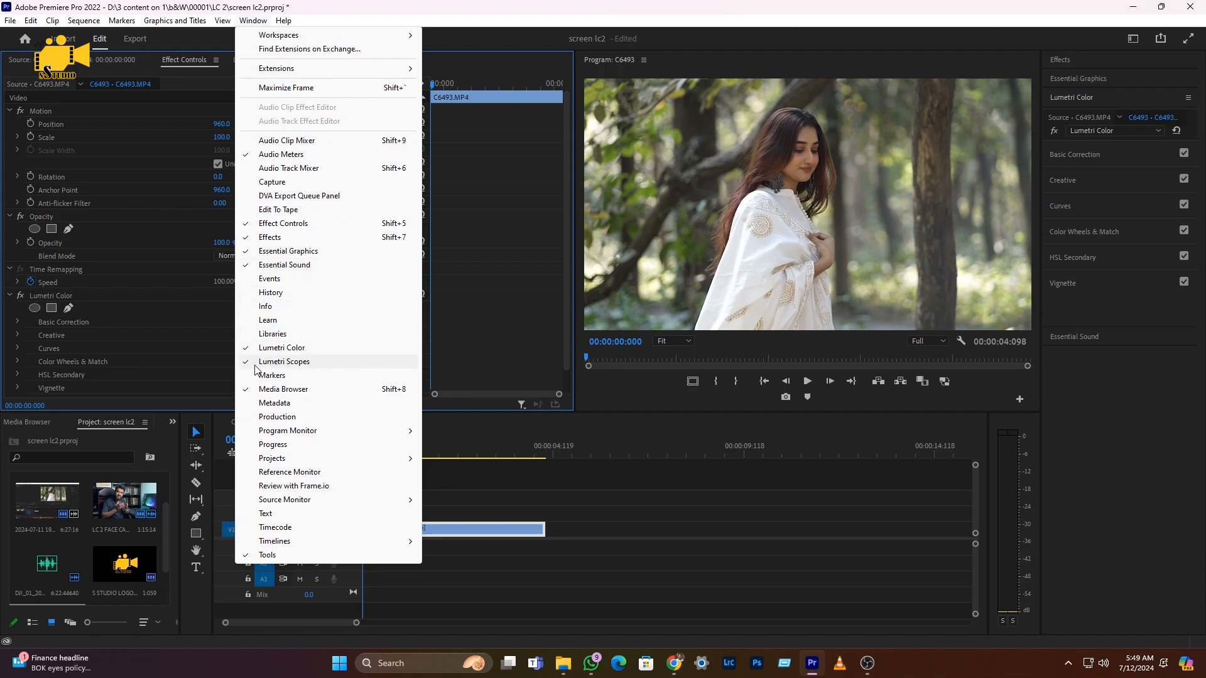
- Select the C6493.MP4 clip on track V1, display the Lumetri Scopes, and expand the Curves section of Lumetri Color
click(465, 529)
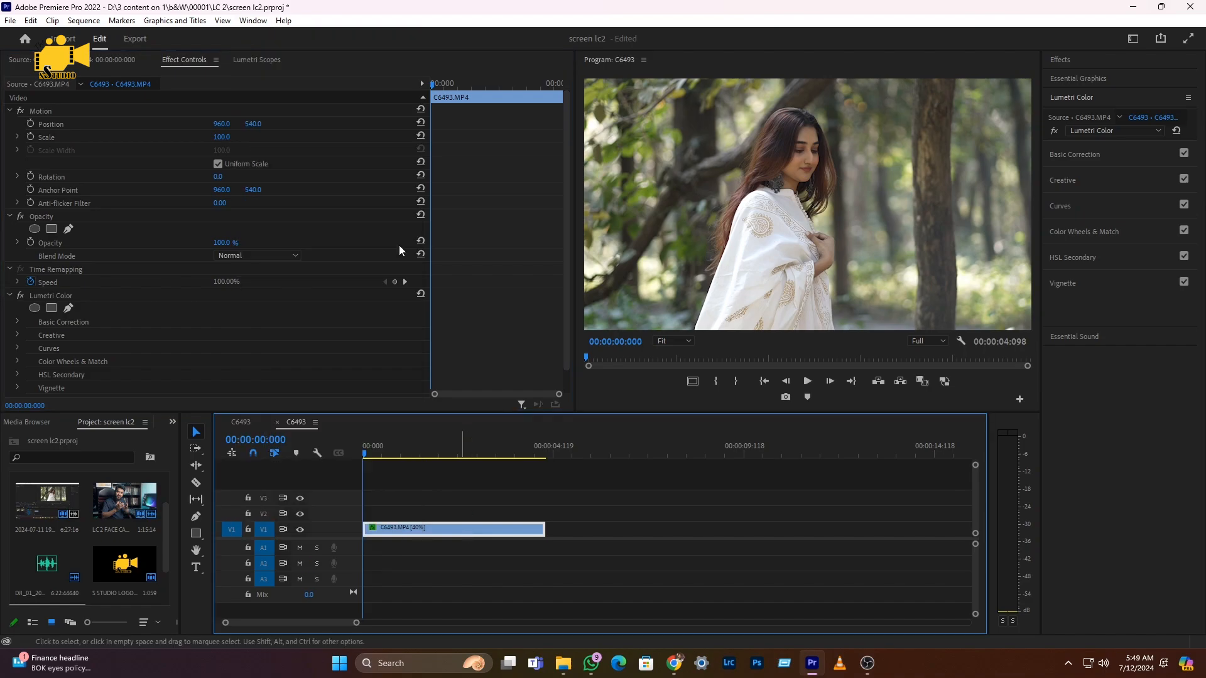
click(249, 60)
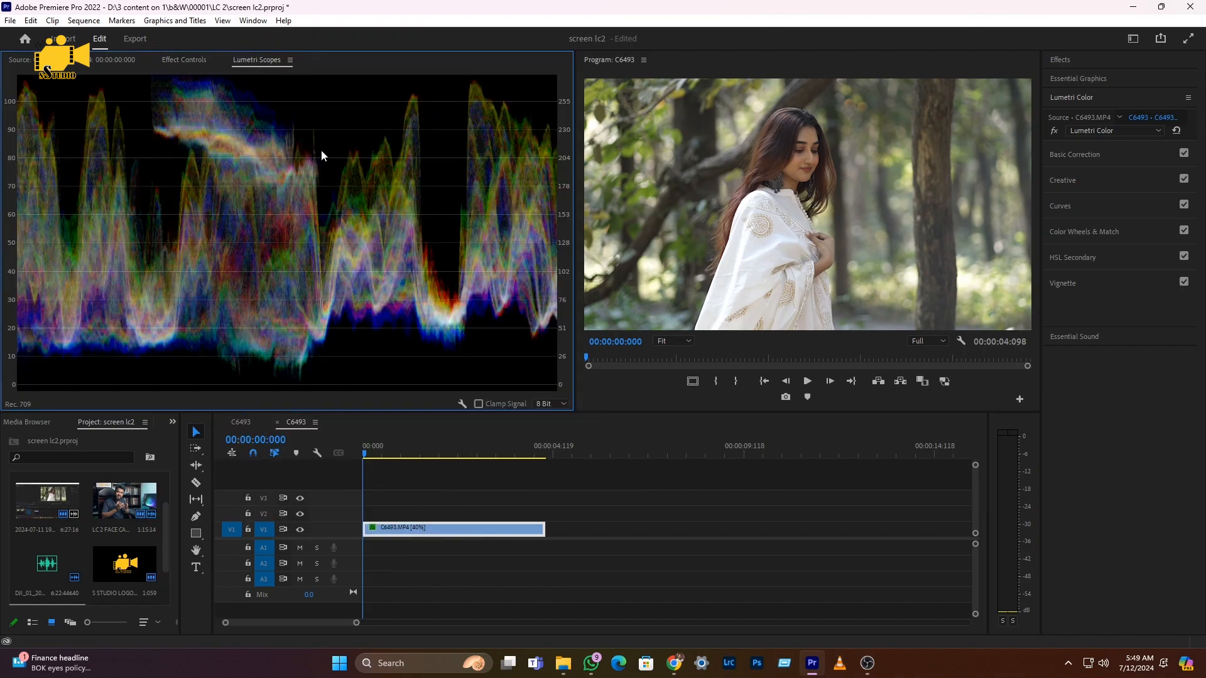
click(1071, 94)
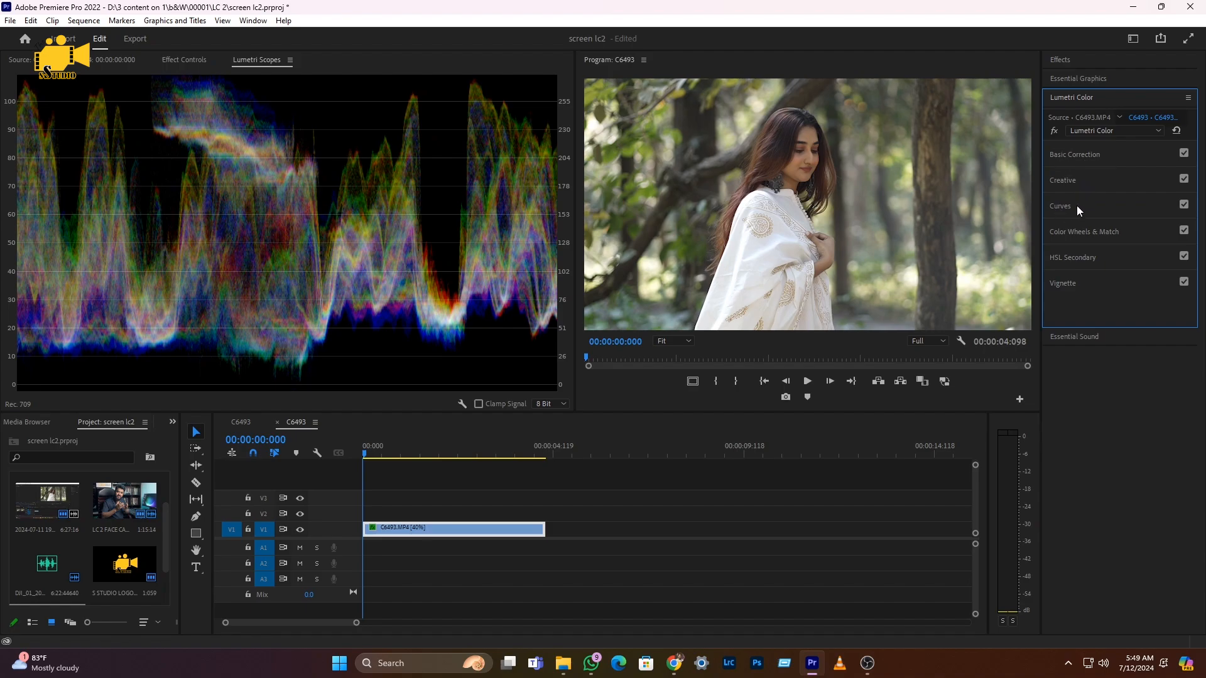
click(1073, 206)
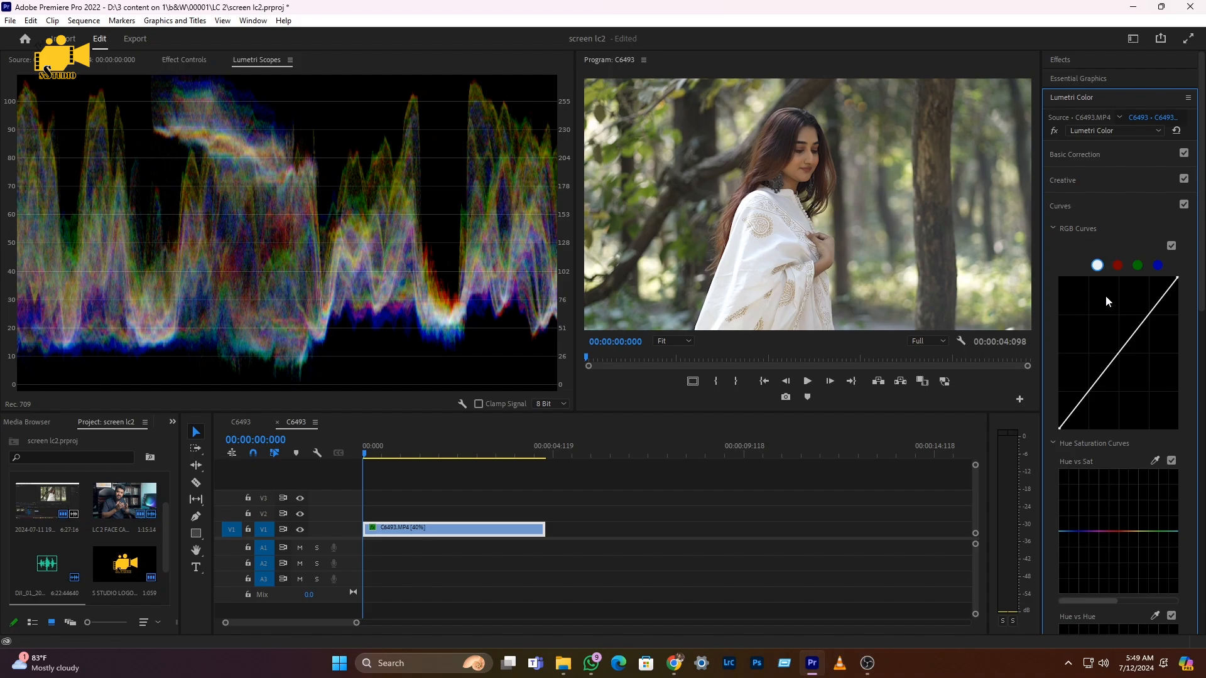
scroll(1126, 400, down, 2)
drag(1201, 324, 1193, 431)
scroll(1193, 430, up, 5)
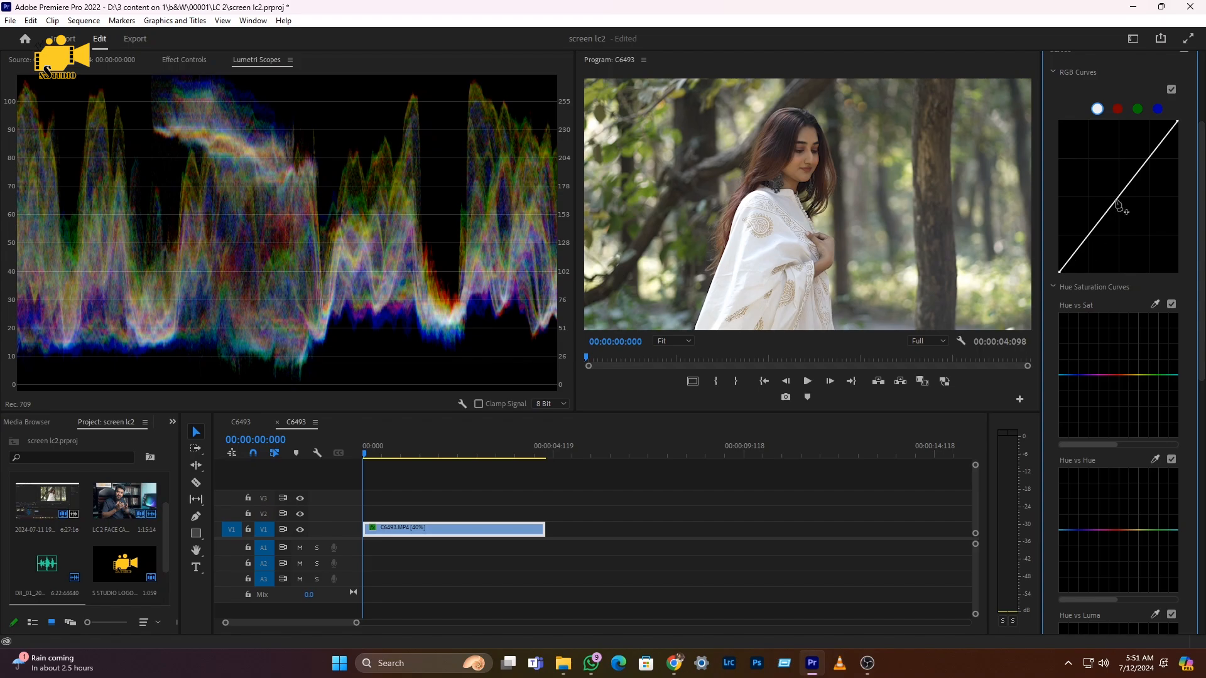
- Try raising and lowering the midtones on the white master RGB curve, returning the curve to a straight line each time
drag(1117, 204, 1106, 181)
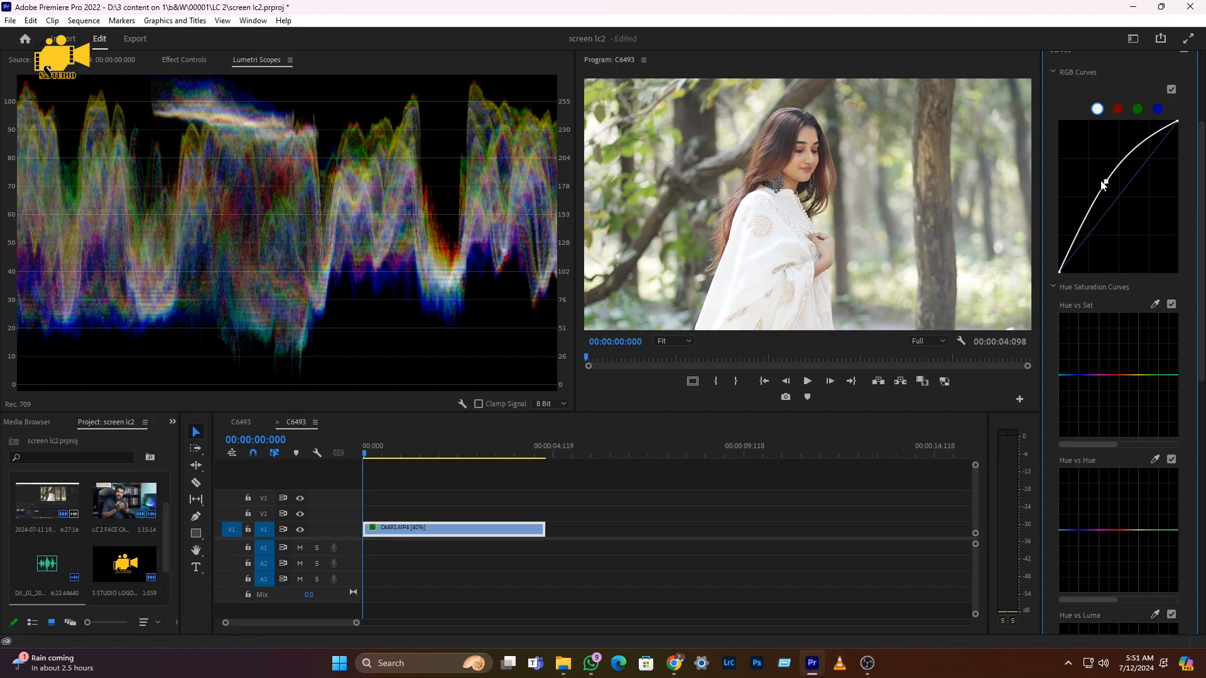
drag(1104, 184, 1093, 169)
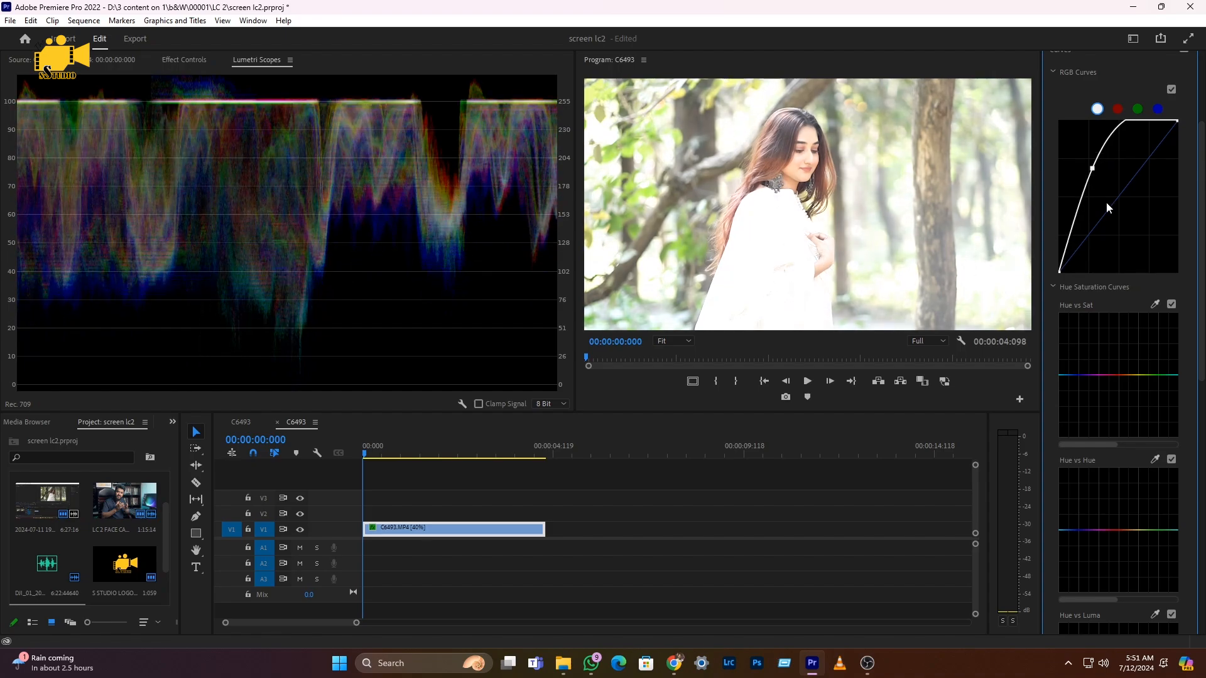
double_click(1092, 169)
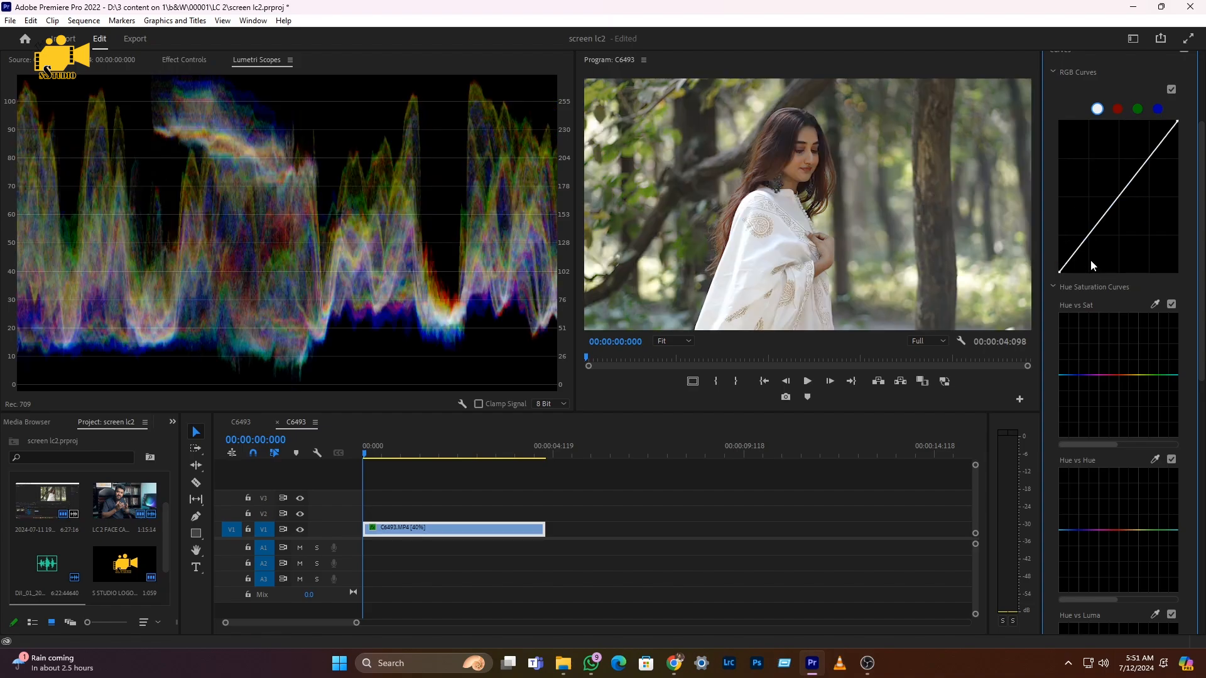
drag(1118, 203, 1126, 233)
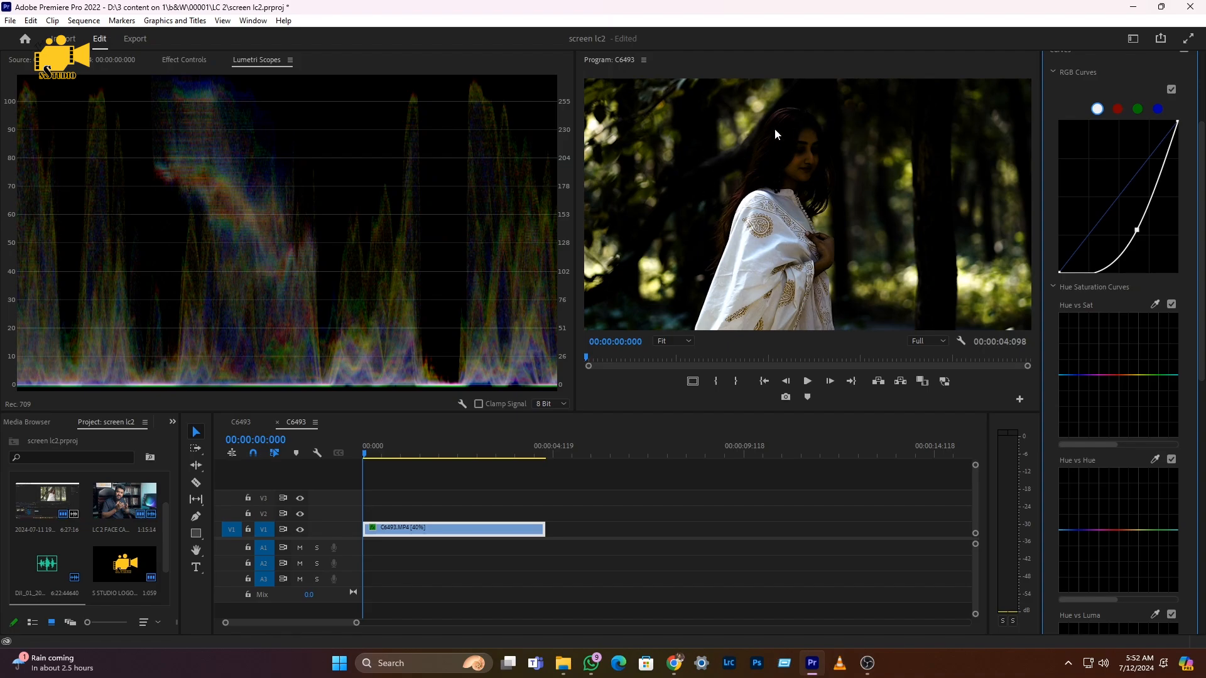
ctrl+click(1137, 231)
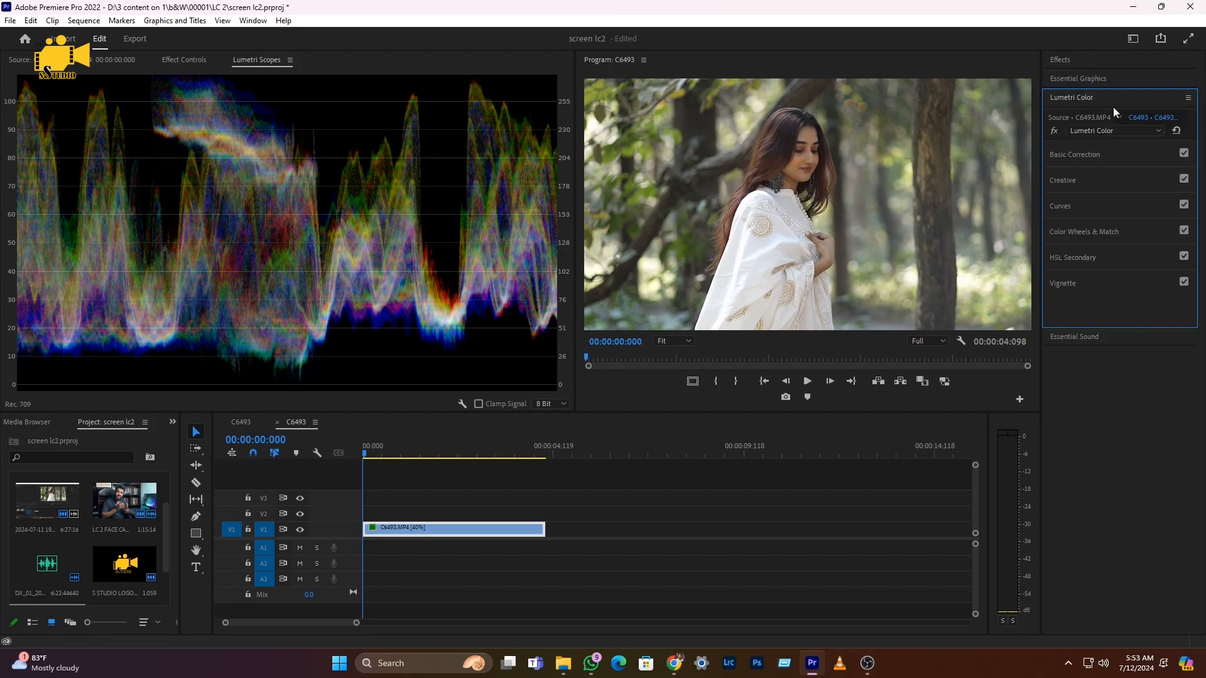
- Reopen the Curves section and add shadow, midtone and highlight points to the white master RGB curve
click(1058, 205)
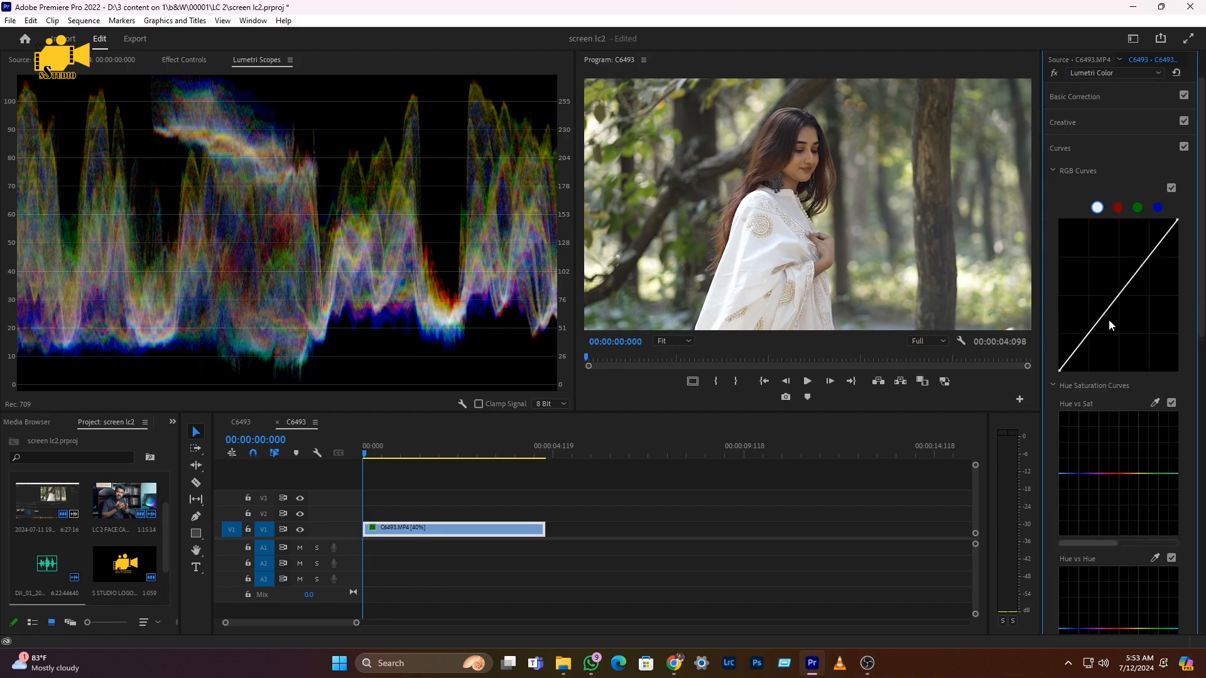
scroll(1054, 155, down, 1)
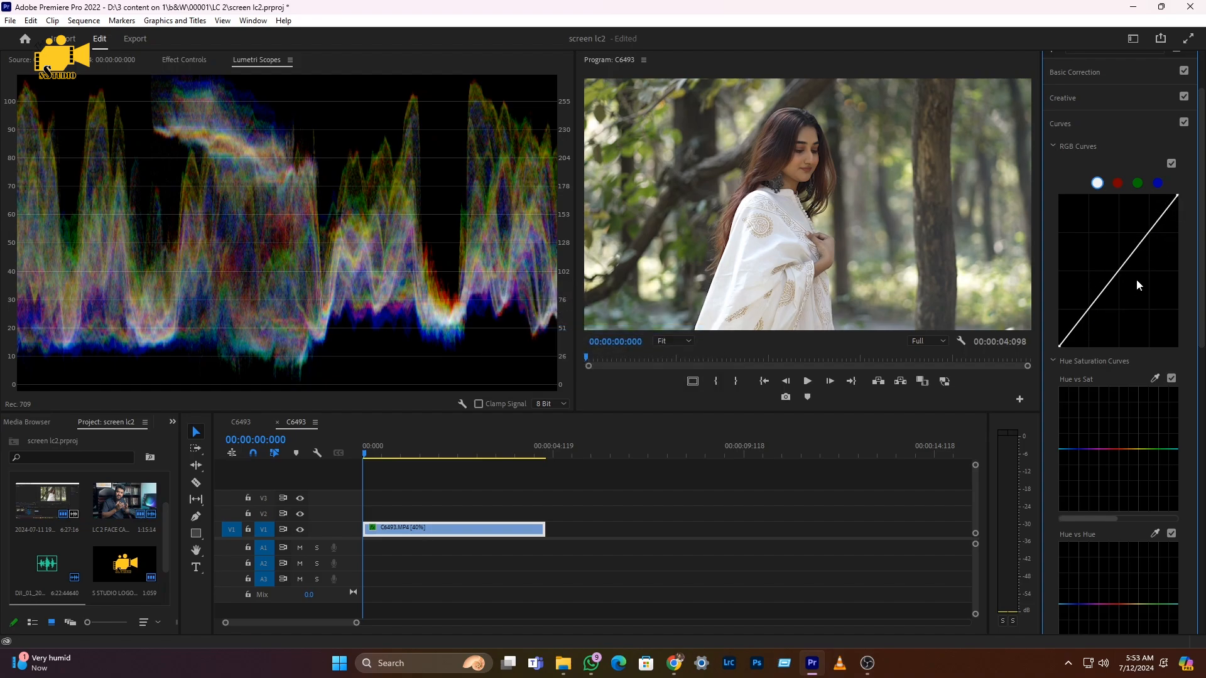
click(1091, 308)
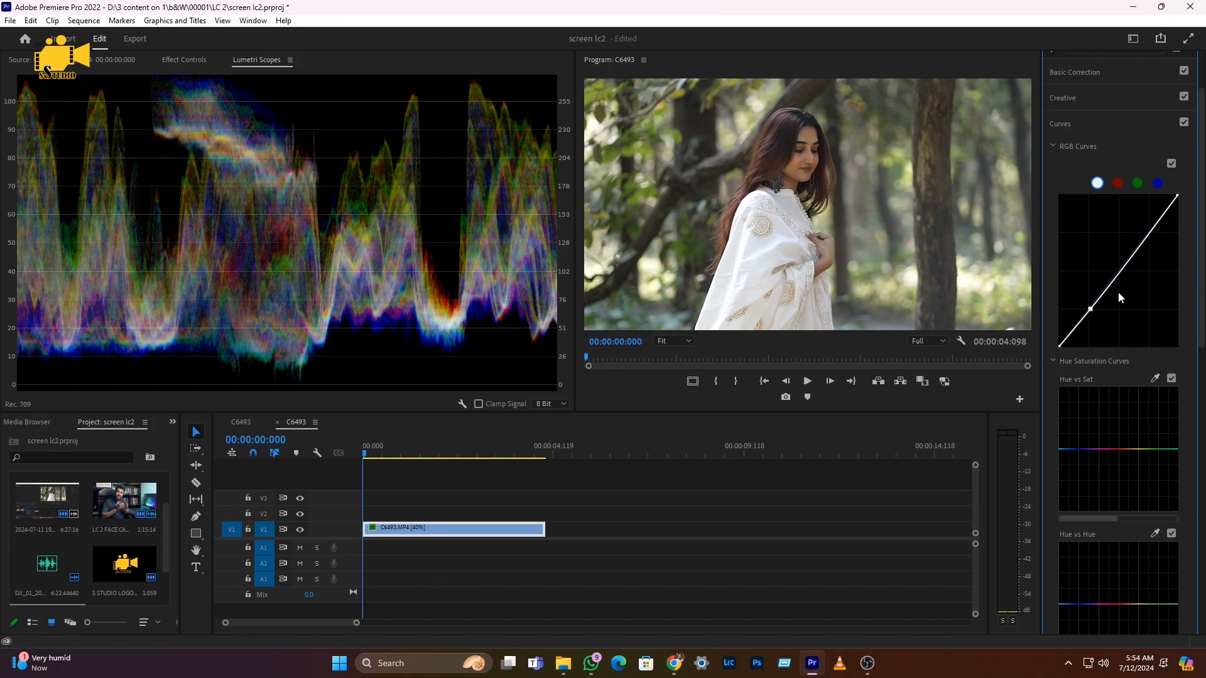
click(1118, 272)
click(1148, 233)
- Try adding three extra points between the existing ones on the master RGB curve, and undo those additions
click(1102, 293)
click(1136, 252)
click(1161, 217)
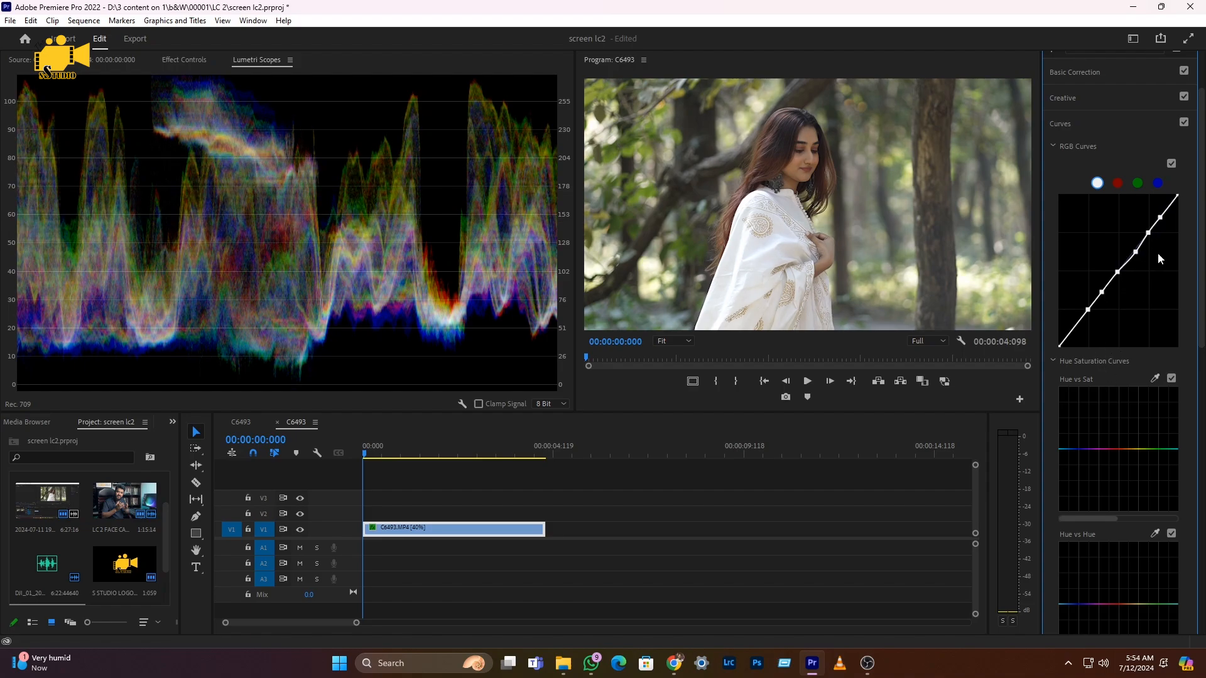
key(ctrl+z)
key(ctrl+z)
key(ctrl+z)
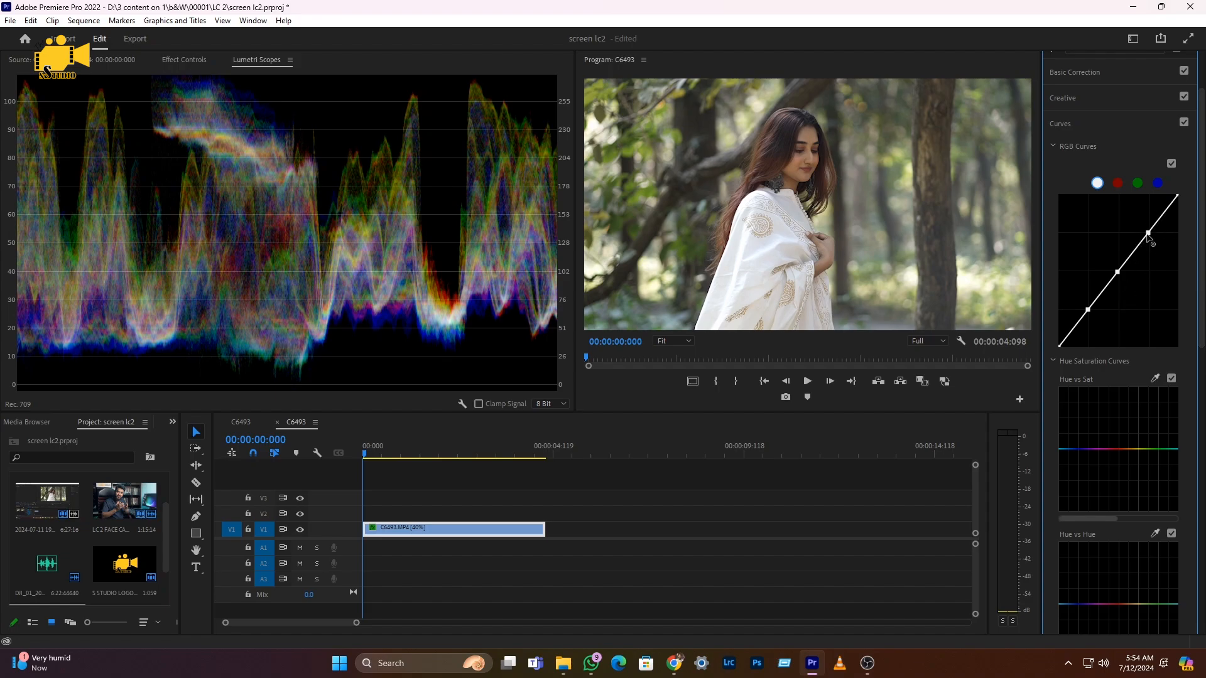
- Try pulling the highlight point of the master RGB curve far down, and reset the curve
mouse_move(1148, 236)
mouse_down()
mouse_move(1130, 230)
mouse_move(1154, 257)
mouse_up()
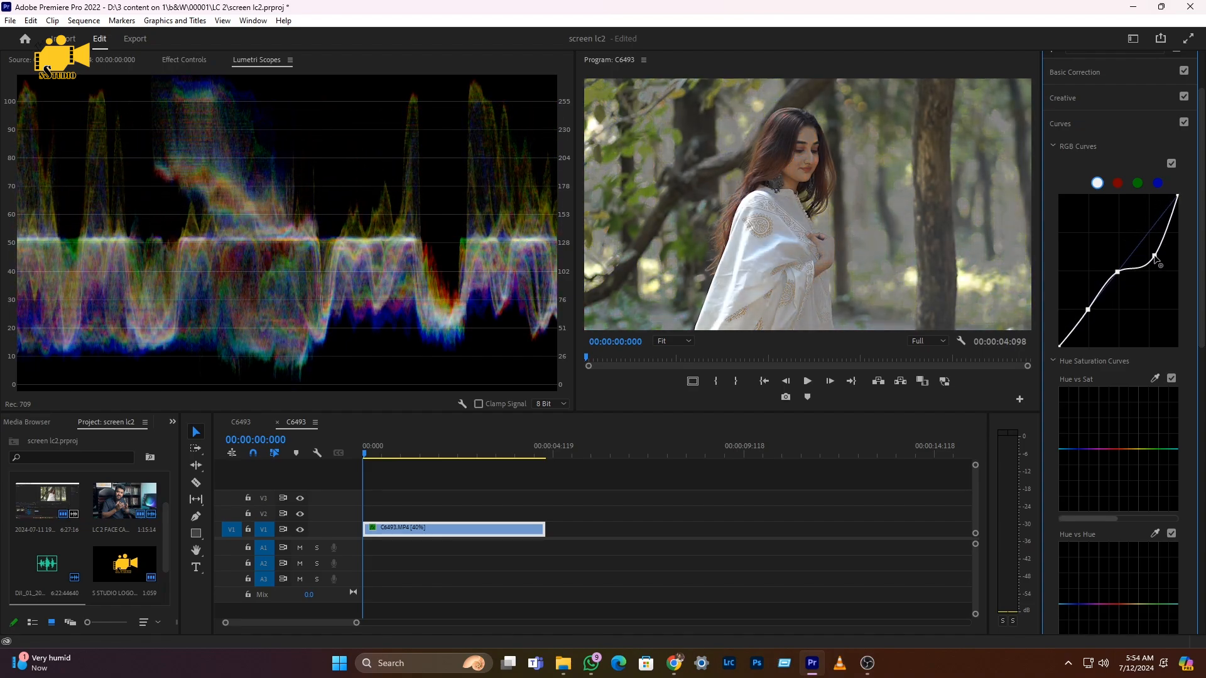
double_click(1148, 247)
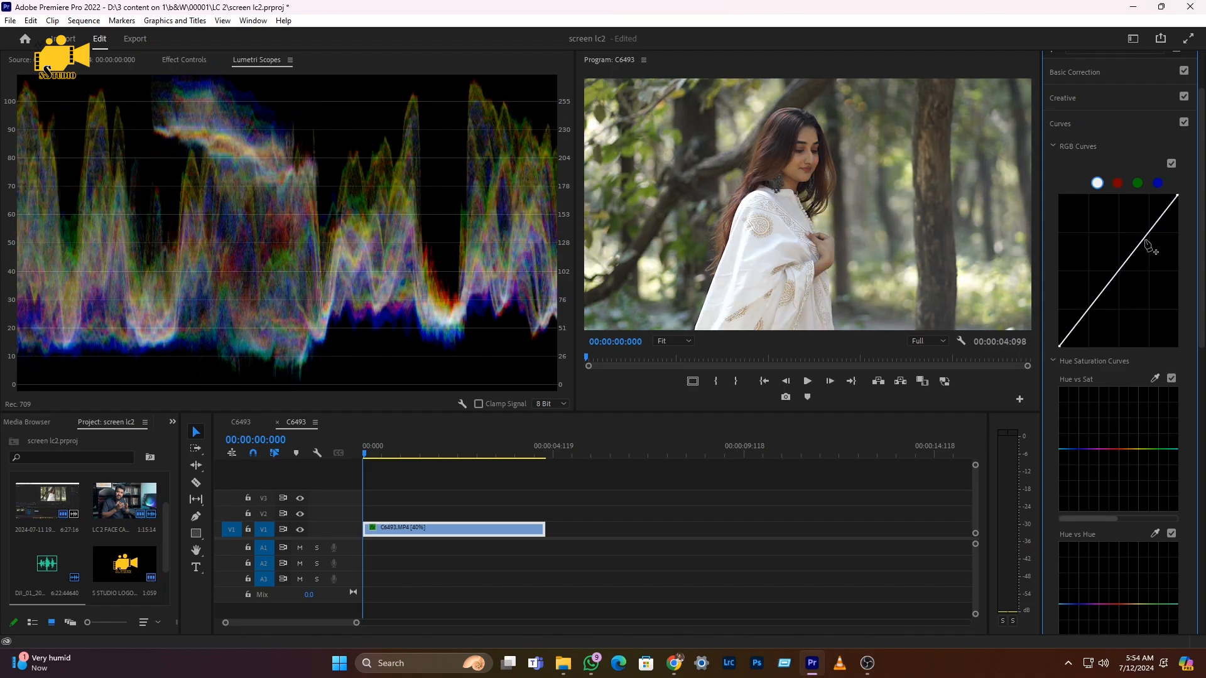
- Add three points to the master RGB curve, try shifting the midtones and lifting the shadows, and reset the curve
click(1089, 309)
click(1118, 272)
click(1149, 232)
mouse_move(1118, 276)
mouse_down()
mouse_move(1108, 267)
mouse_move(1122, 278)
mouse_up()
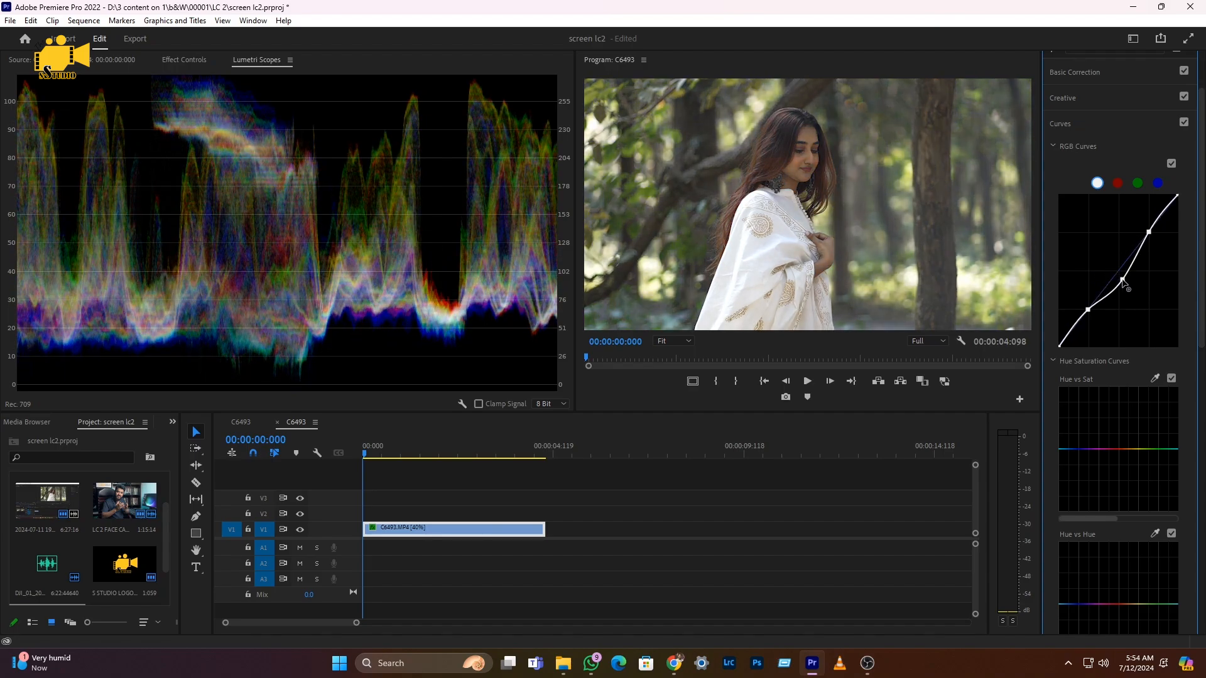
drag(1122, 279, 1117, 274)
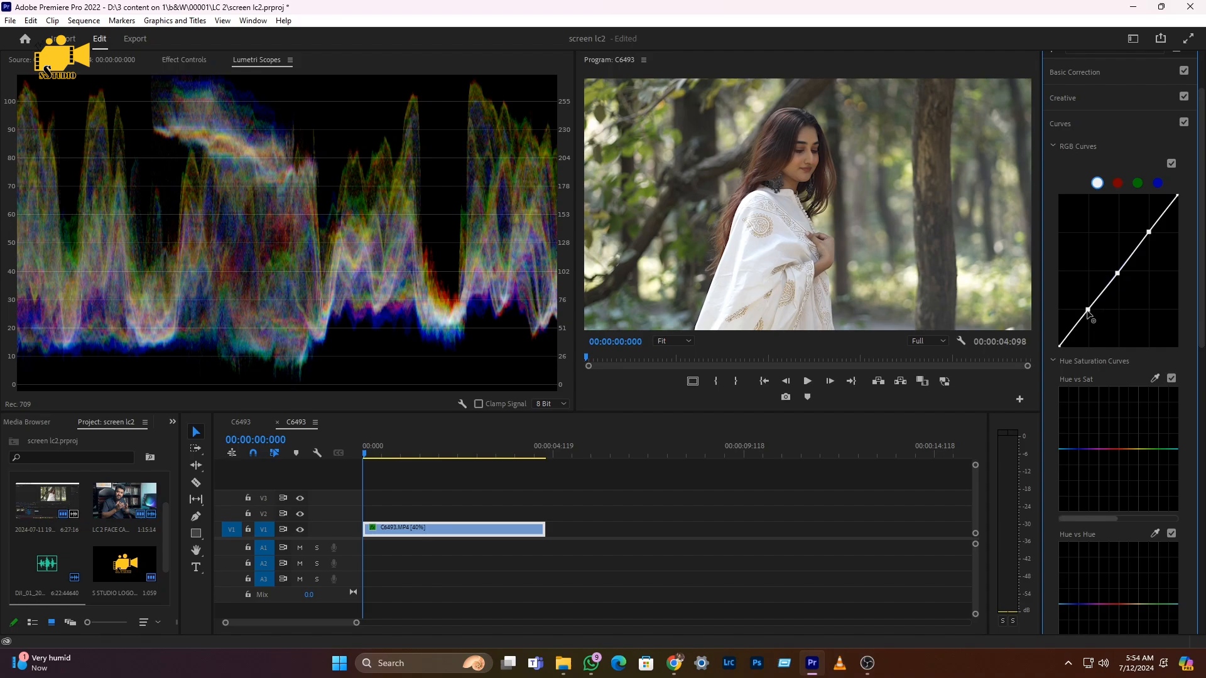
mouse_move(1088, 310)
mouse_down()
mouse_move(1080, 303)
mouse_move(1093, 322)
mouse_move(1083, 305)
mouse_up()
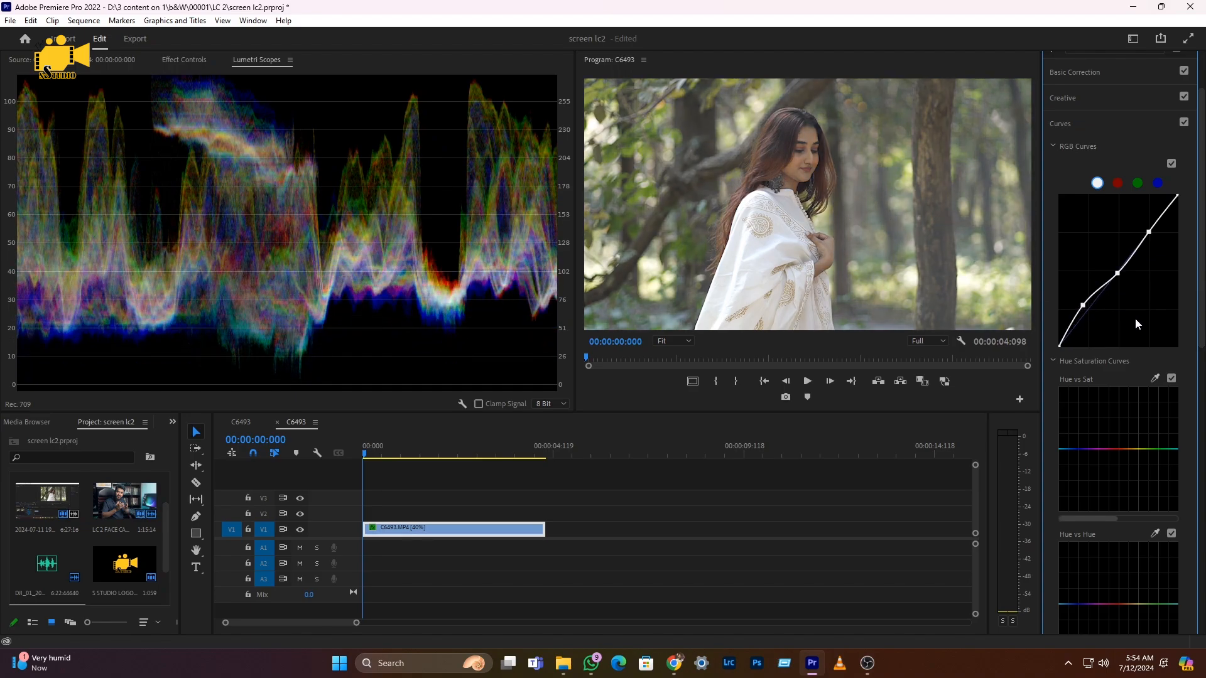
double_click(1107, 318)
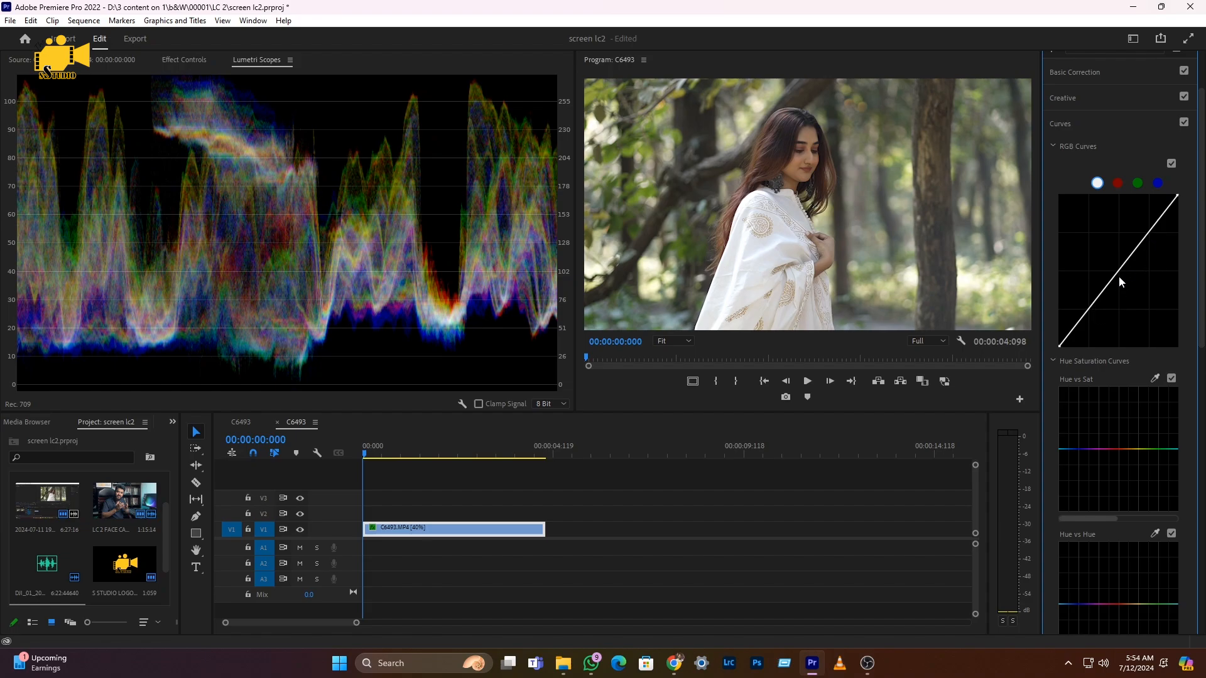
- Shape the master RGB curve into a slight S with three points, raising the highlights and lowering the shadows a little
click(1091, 307)
click(1121, 269)
drag(1149, 232, 1150, 225)
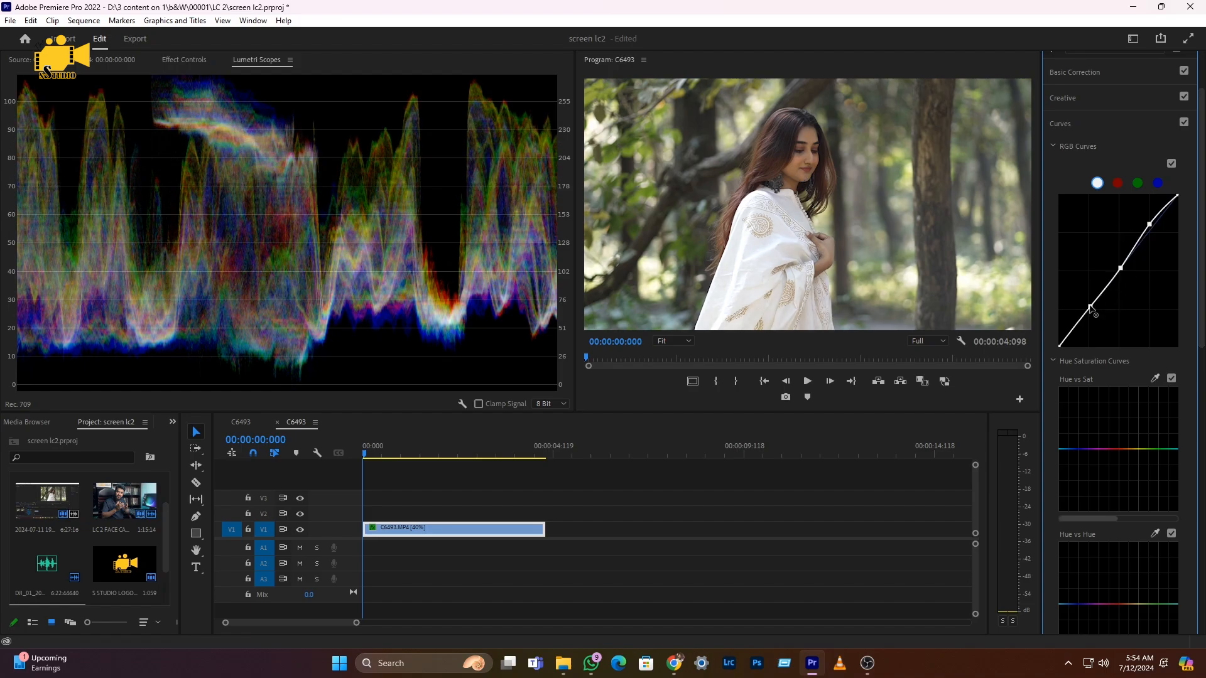
drag(1091, 306, 1090, 308)
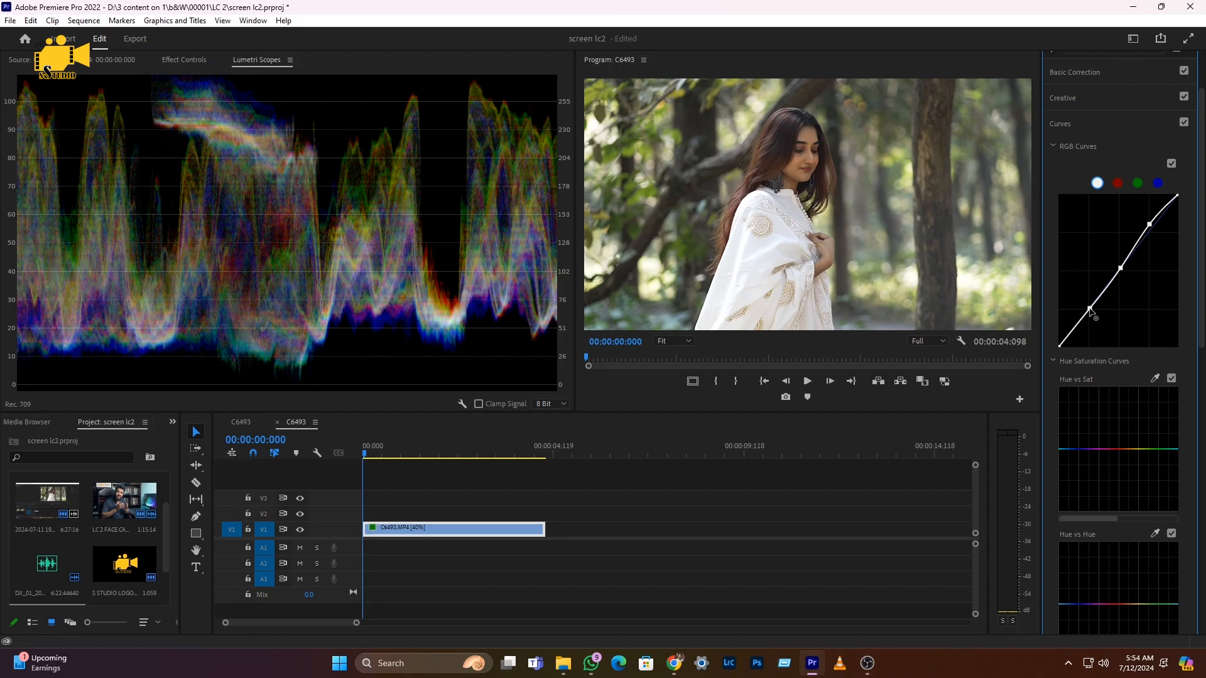
- Add three points to the red curve, test raised highlights and return them to the diagonal, and fine-tune the shadow point
click(1117, 183)
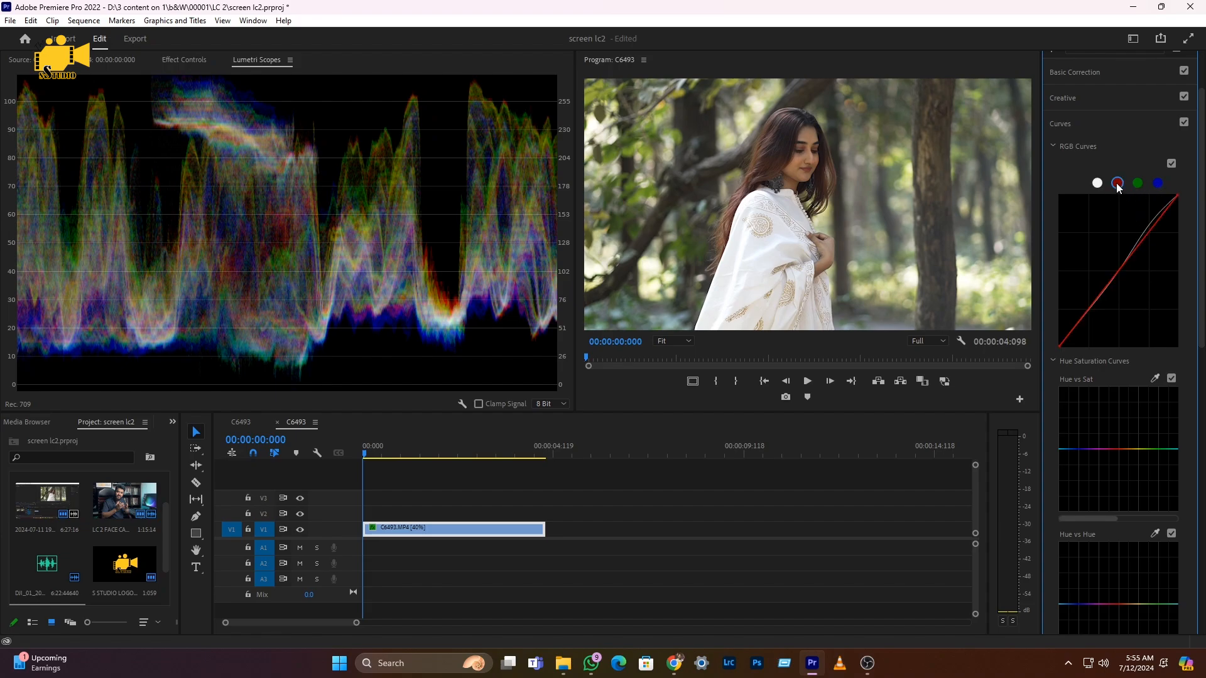
click(1087, 310)
click(1121, 271)
drag(1149, 232, 1141, 228)
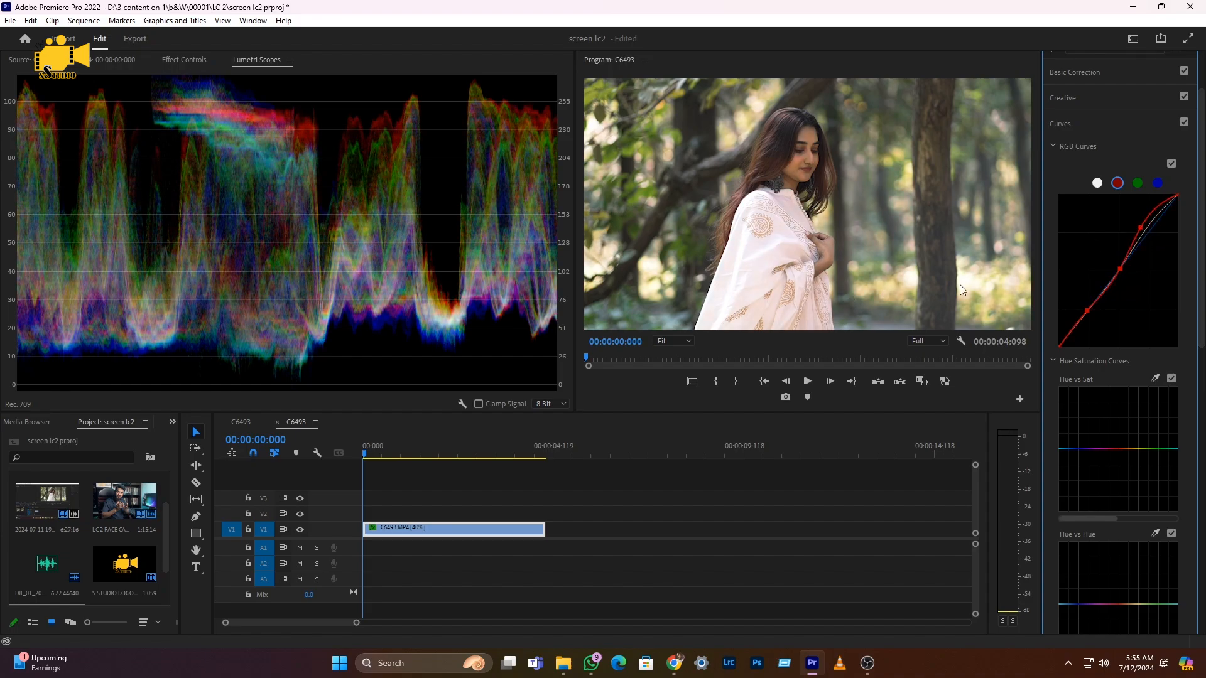
mouse_move(1141, 228)
mouse_down()
mouse_move(1155, 243)
mouse_move(1150, 231)
mouse_up()
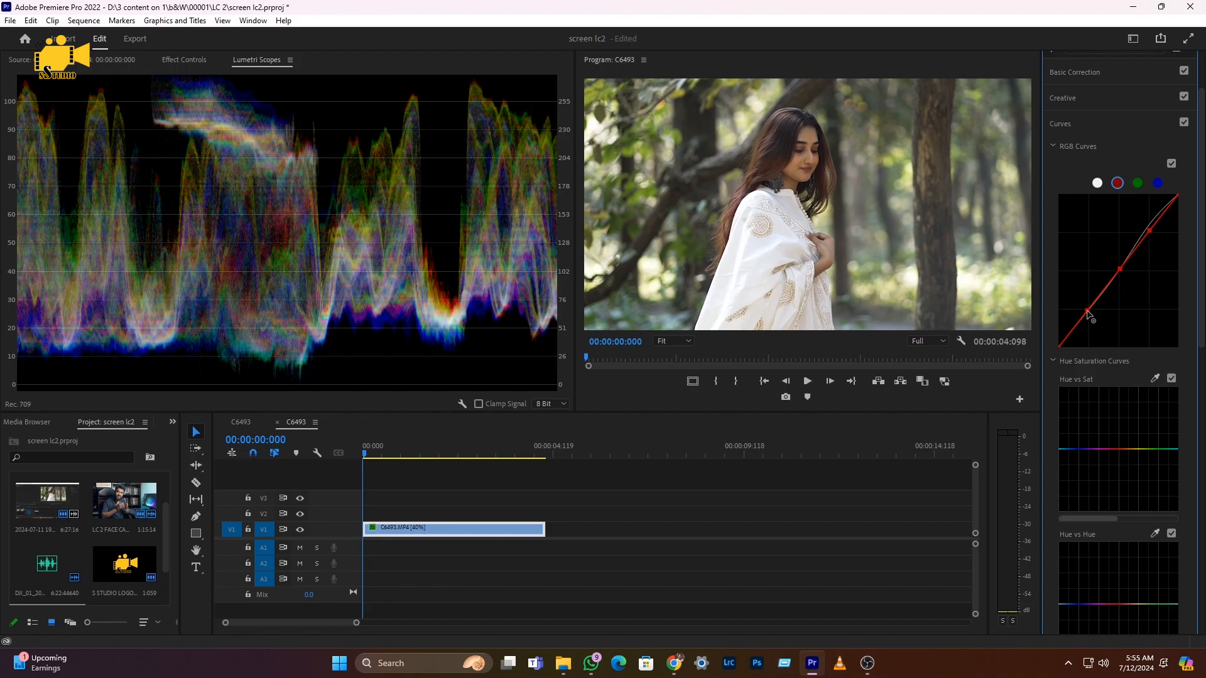
drag(1089, 314, 1092, 312)
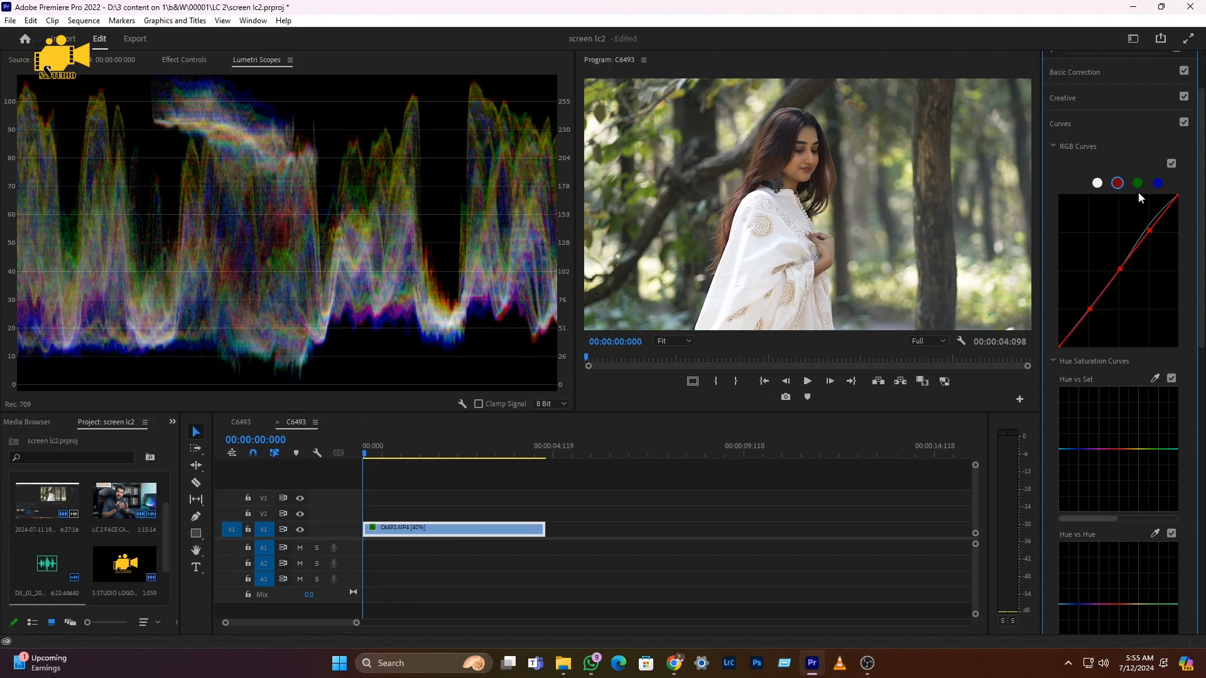
- Add shadow, midtone and highlight points to the green curve and test small shifts of the highlight and shadow points
click(1138, 184)
click(1120, 271)
click(1087, 310)
click(1149, 233)
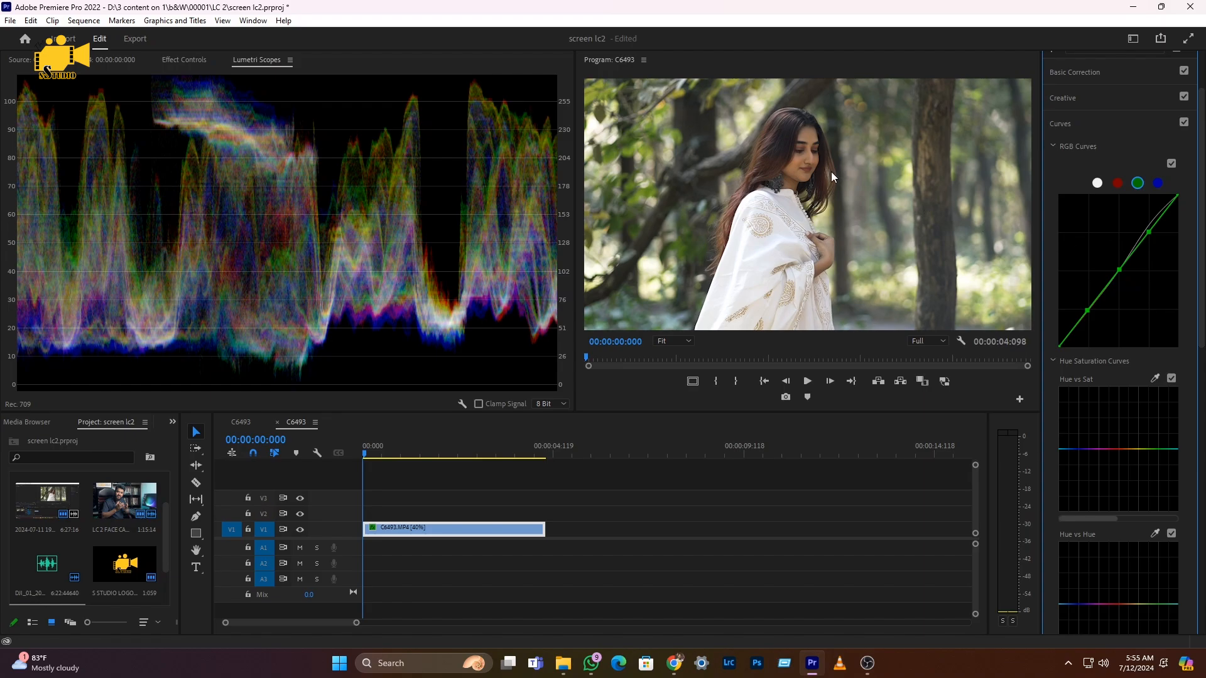
drag(1149, 233, 1149, 236)
drag(1089, 314, 1088, 309)
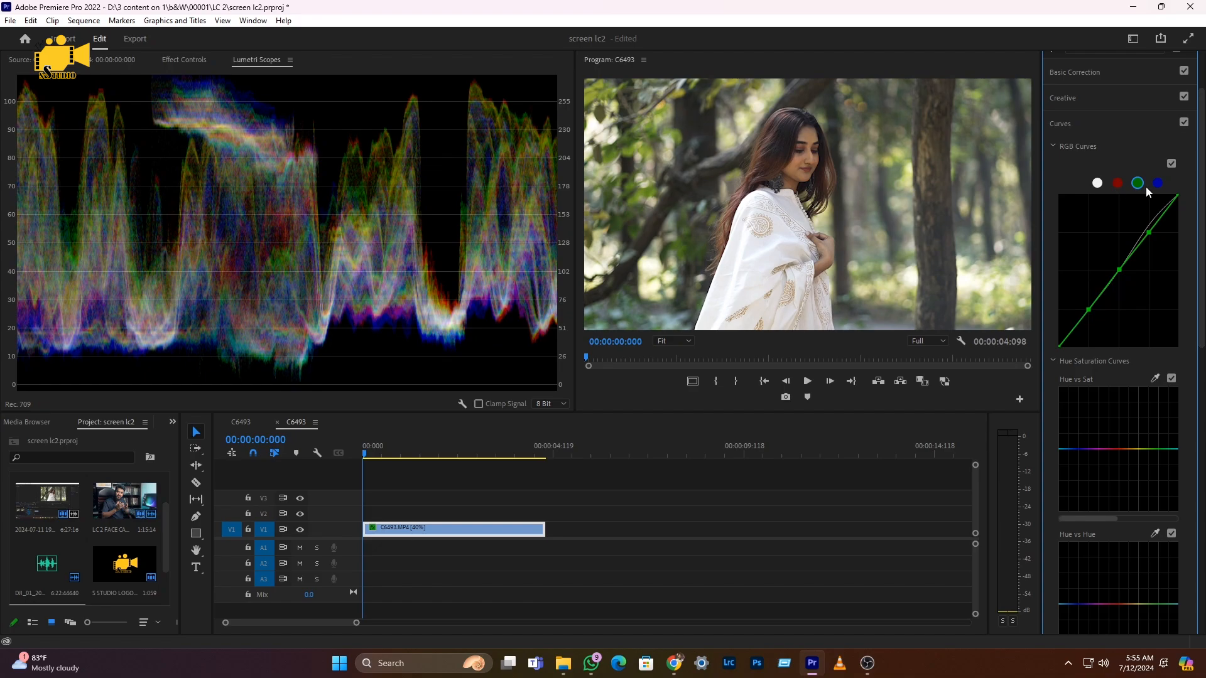
- Lower the highlights and lift the shadows on the green curve, and compare the clip with RGB Curves off and on
drag(1149, 233, 1155, 236)
drag(1090, 309, 1086, 305)
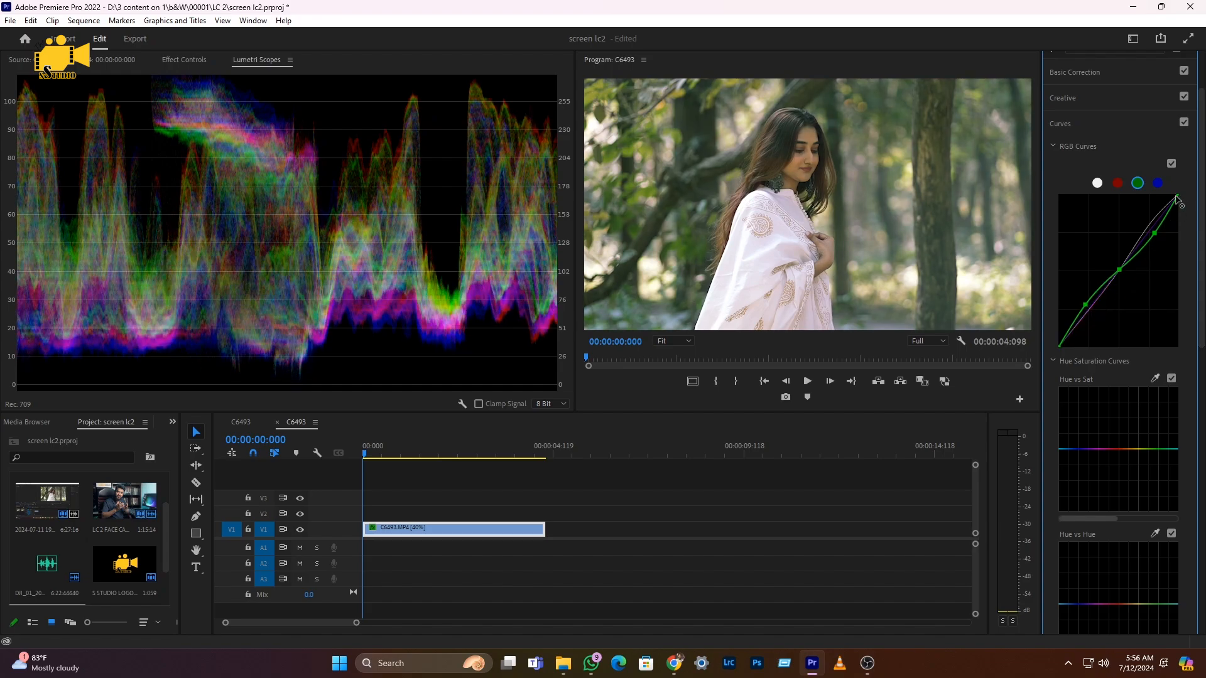
click(1171, 164)
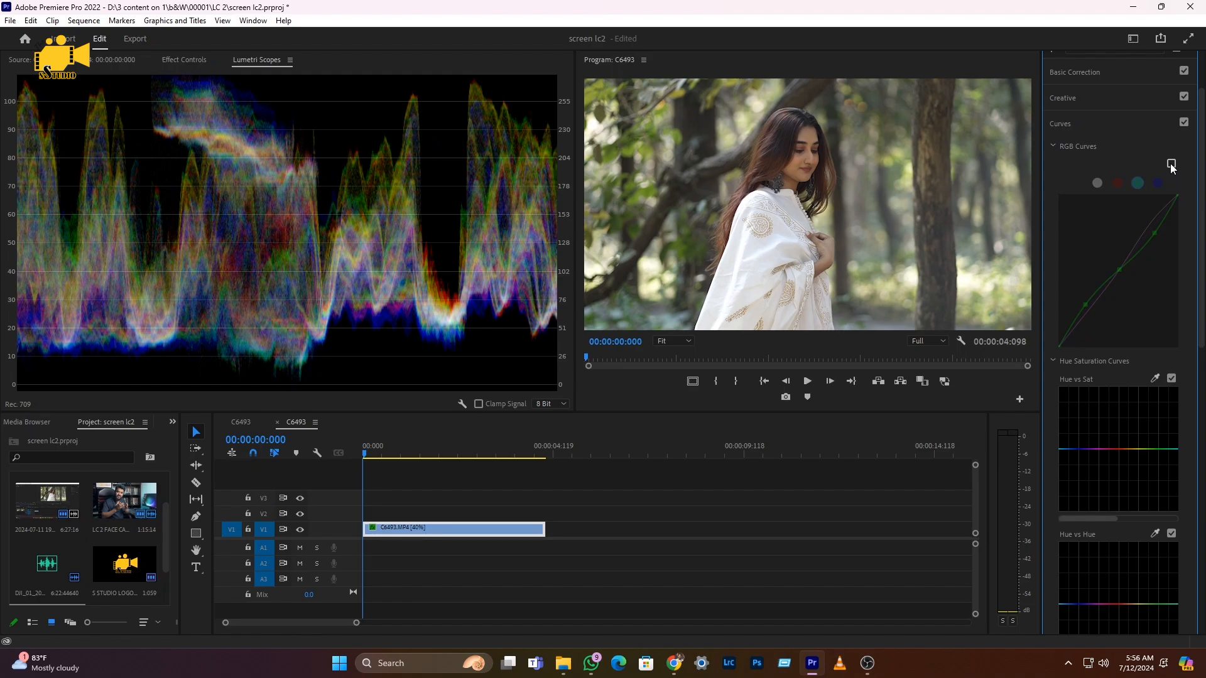
click(1171, 163)
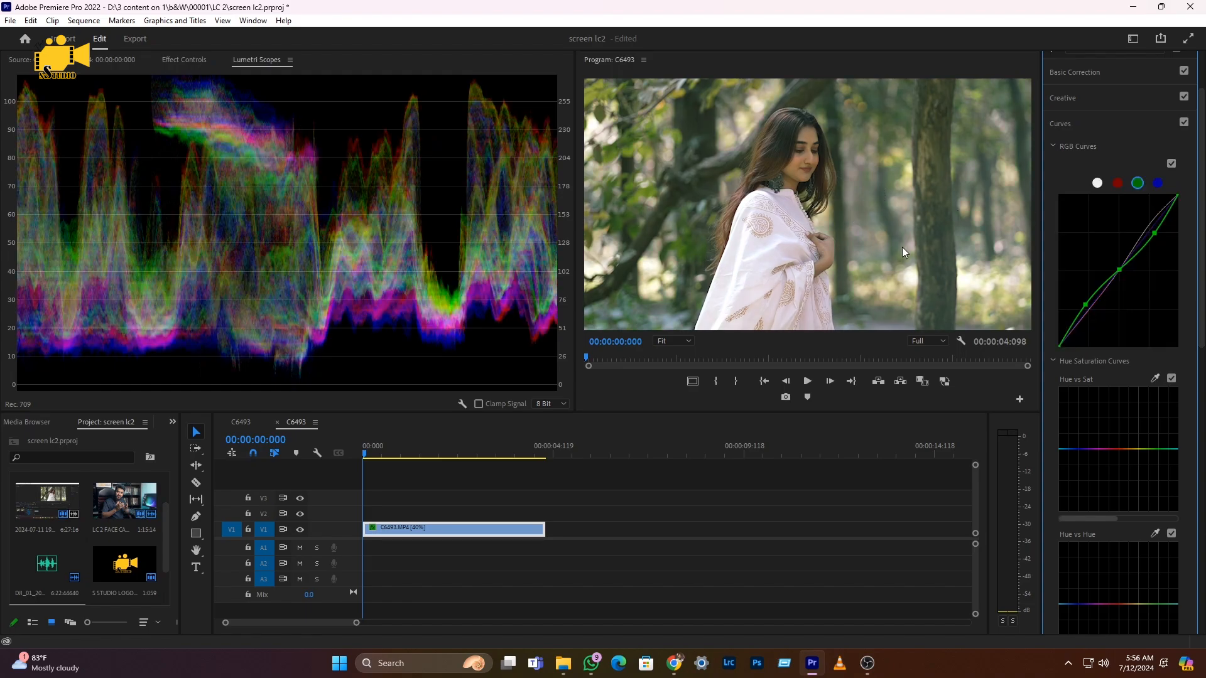
- Reset the green and master curves to straight lines and collapse the RGB Curves group
double_click(1117, 282)
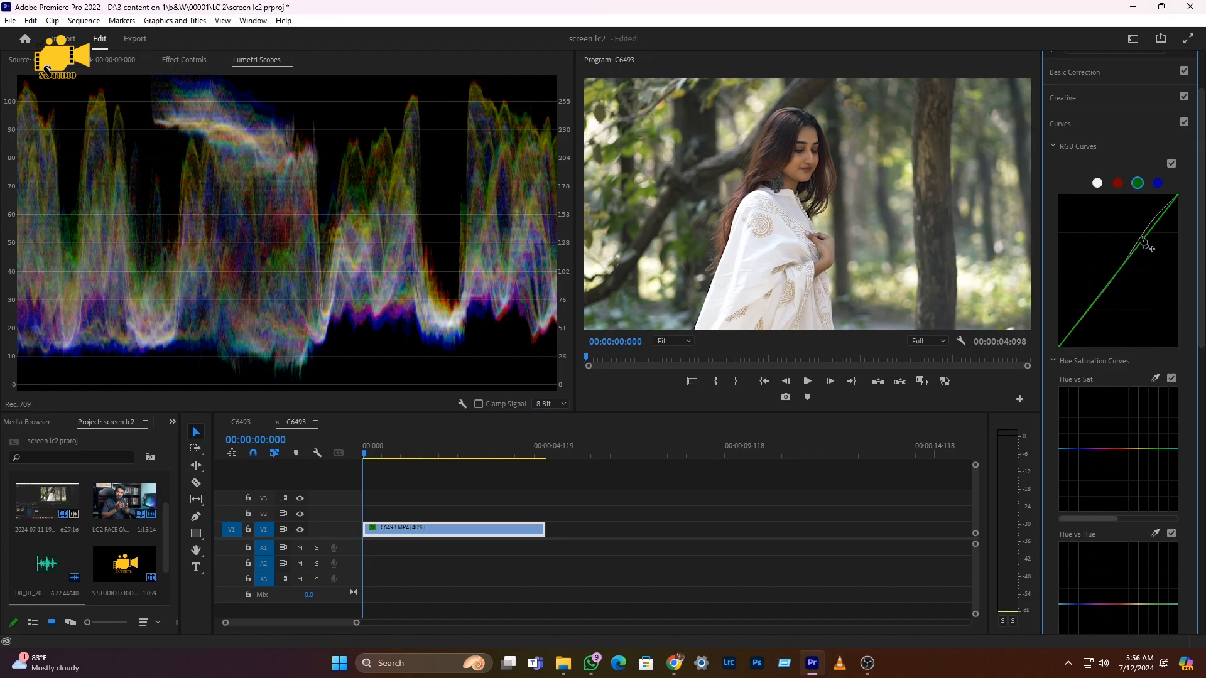
click(1097, 182)
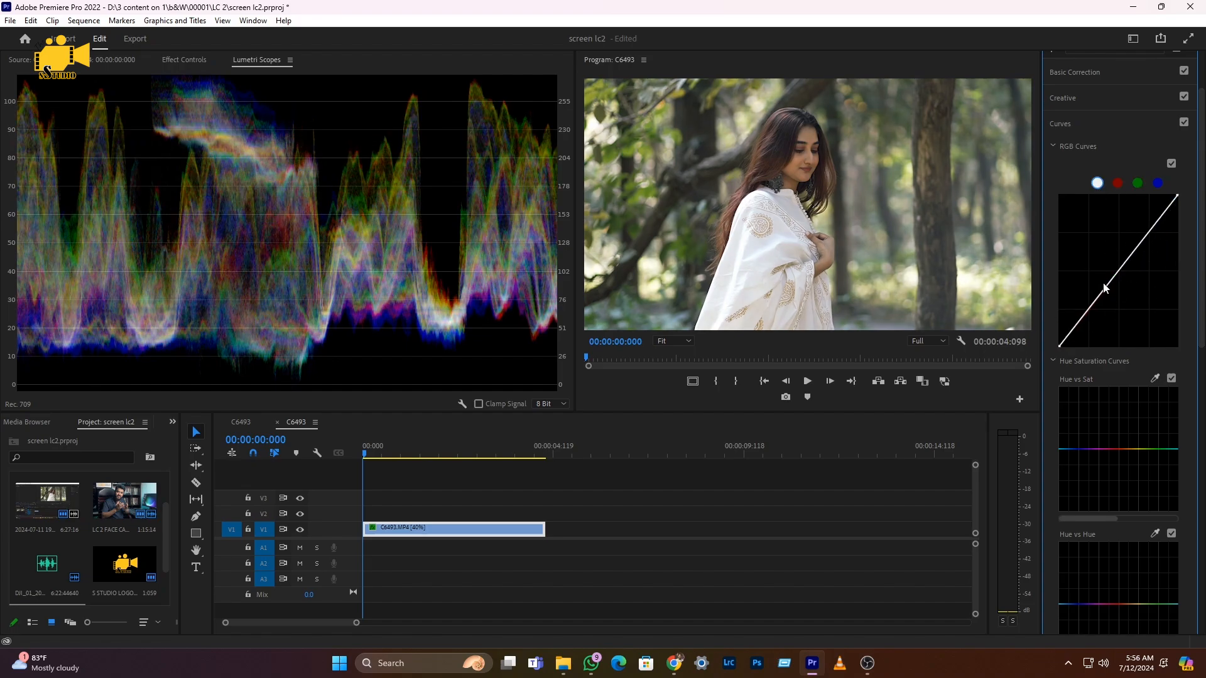
click(1053, 146)
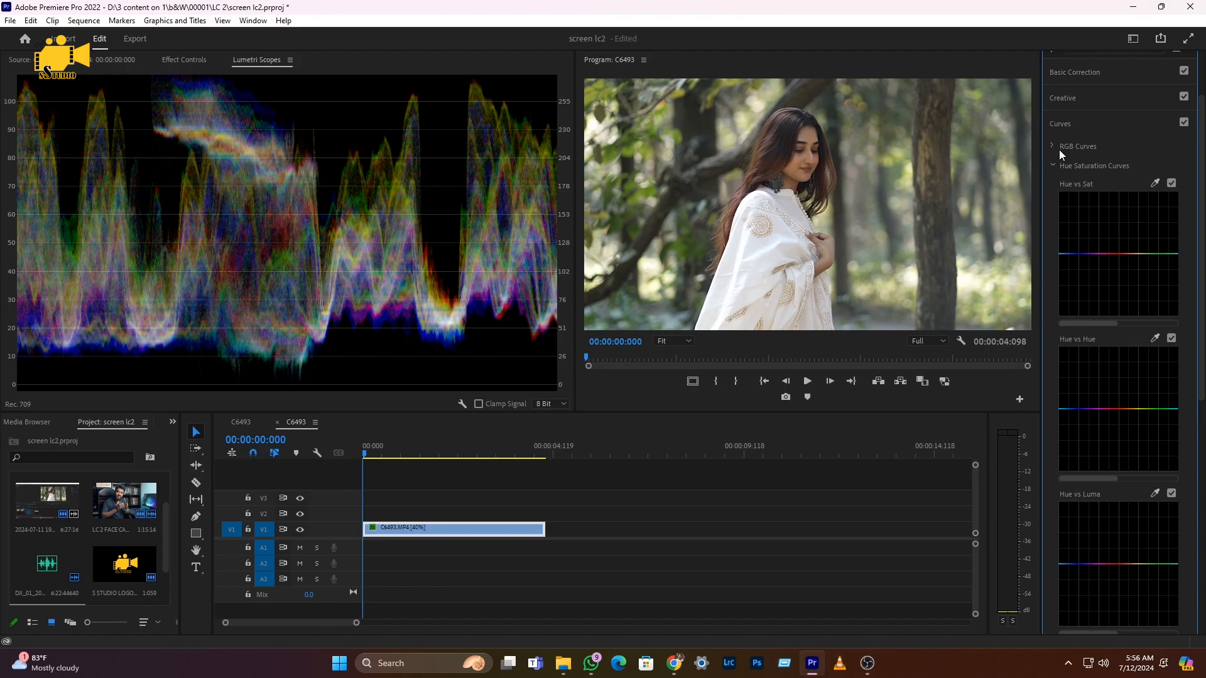
- On the Hue vs Sat curve, isolate the greens between two points and test raising and lowering their saturation
scroll(1053, 267, down, 1)
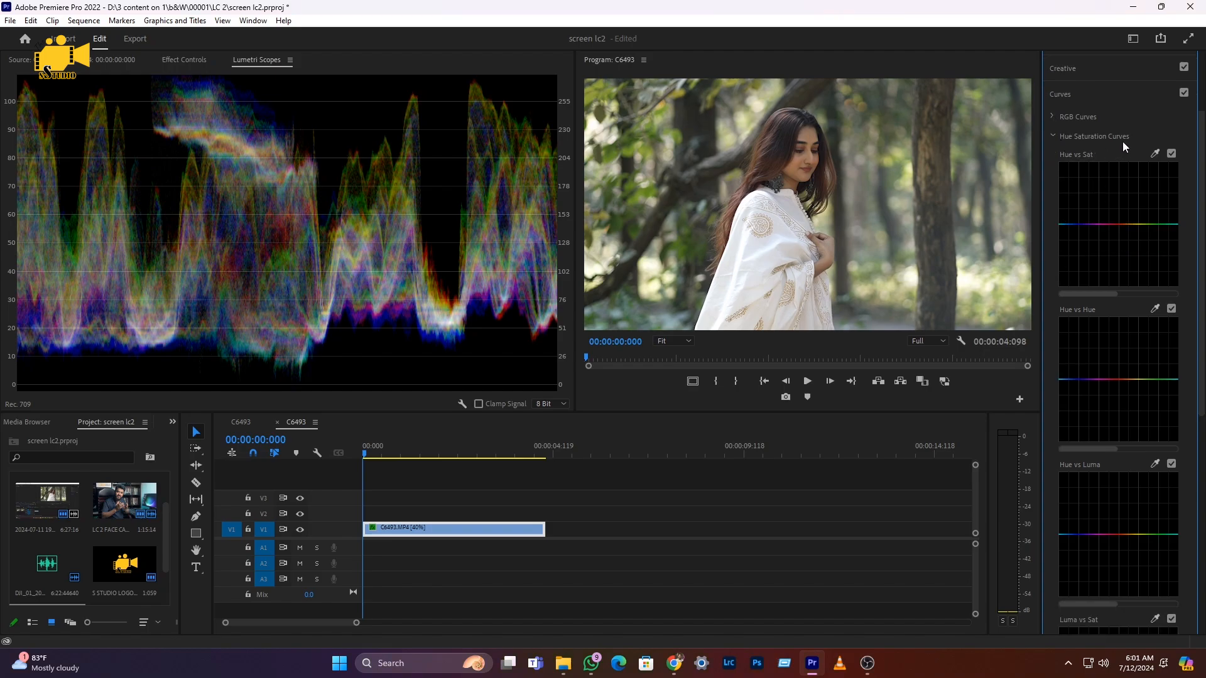
mouse_move(1202, 304)
mouse_down()
mouse_move(1203, 403)
mouse_move(1203, 299)
mouse_up()
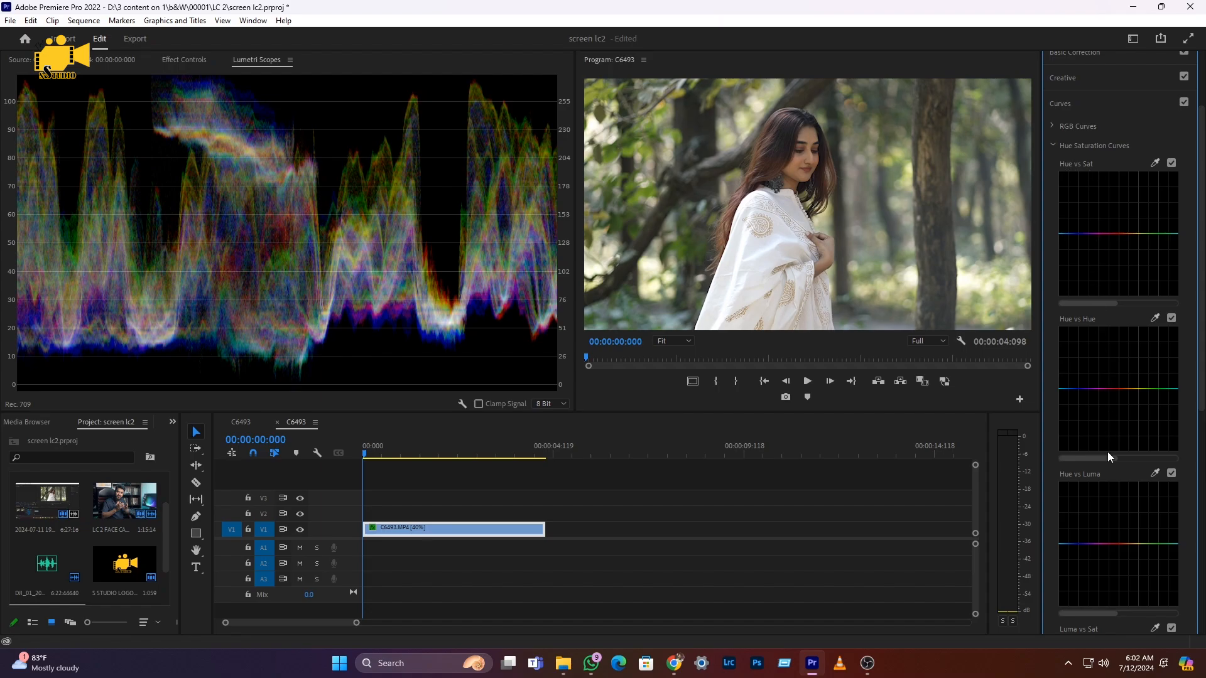
scroll(1099, 483, down, 2)
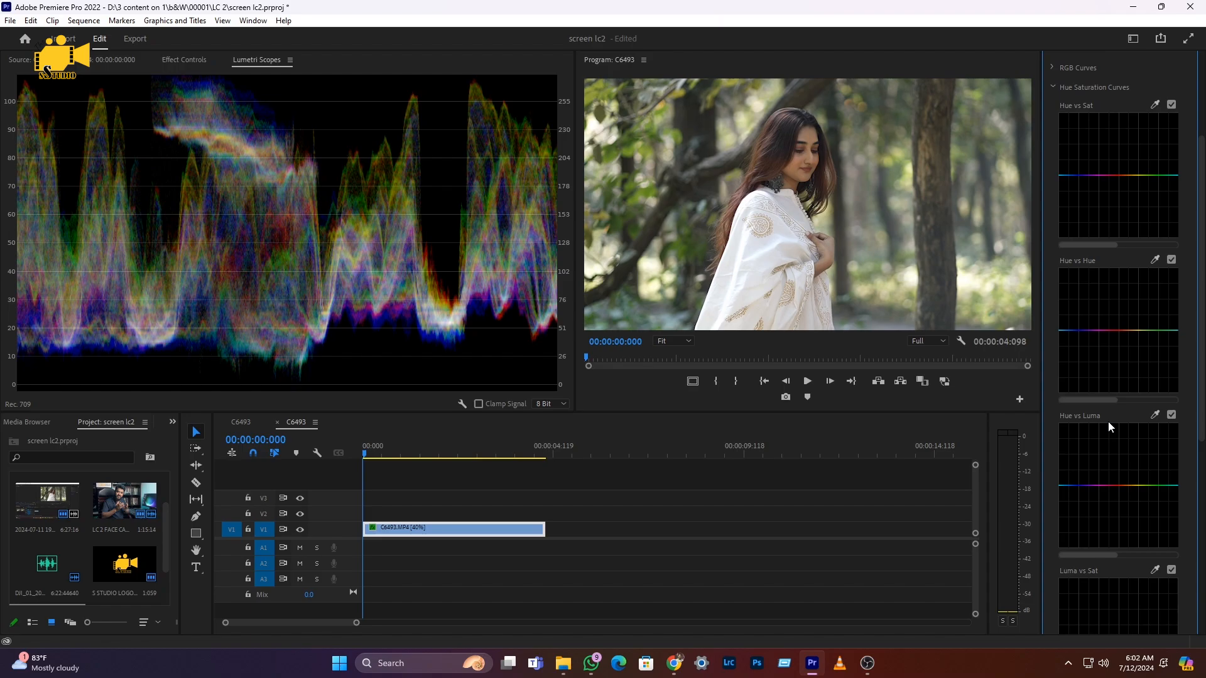
scroll(1109, 430, up, 1)
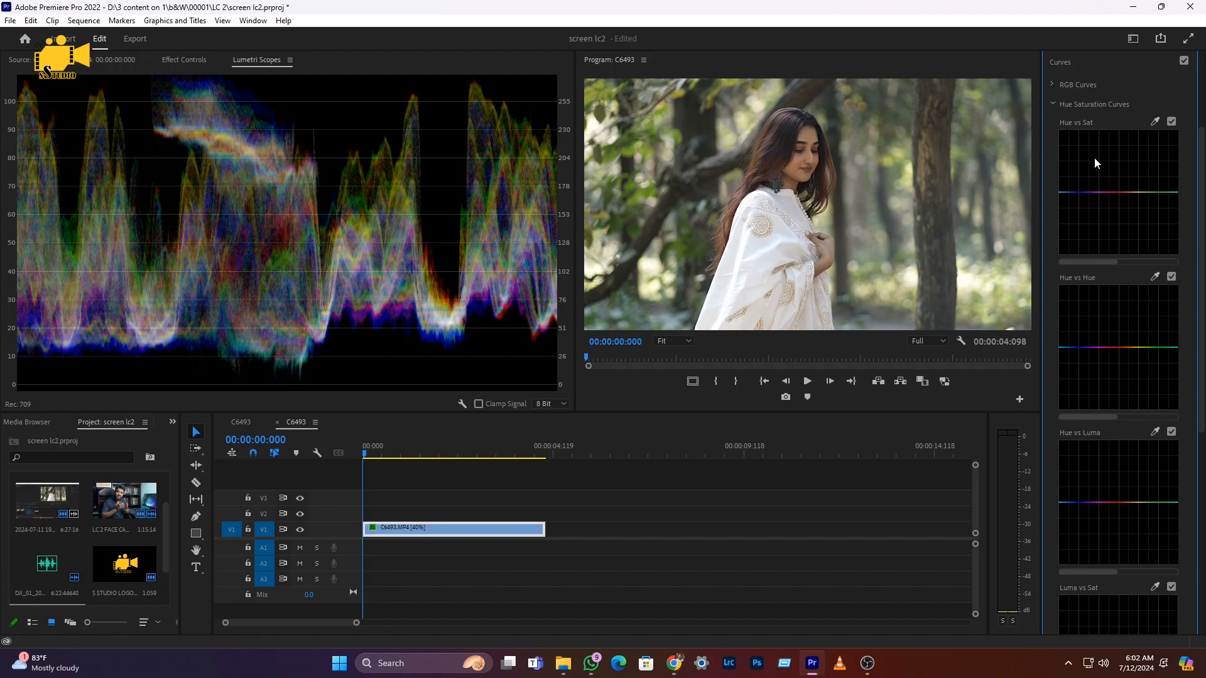
click(1140, 192)
click(1165, 192)
drag(1153, 193, 1154, 134)
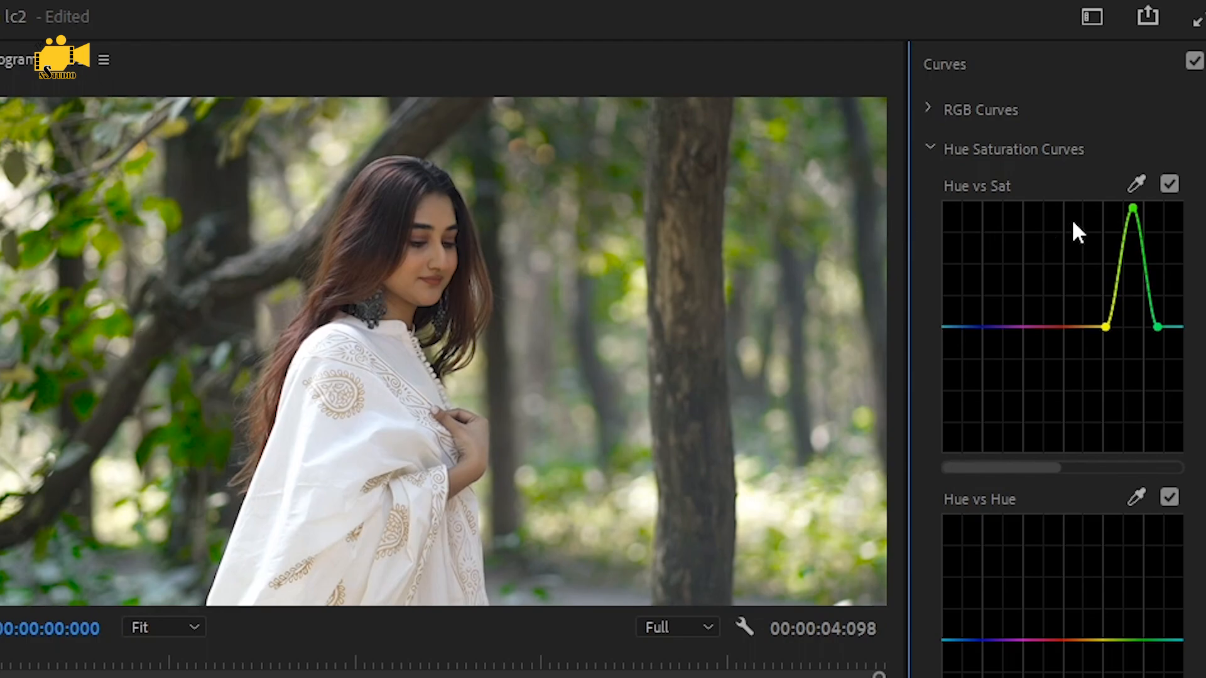
drag(1133, 209, 1131, 422)
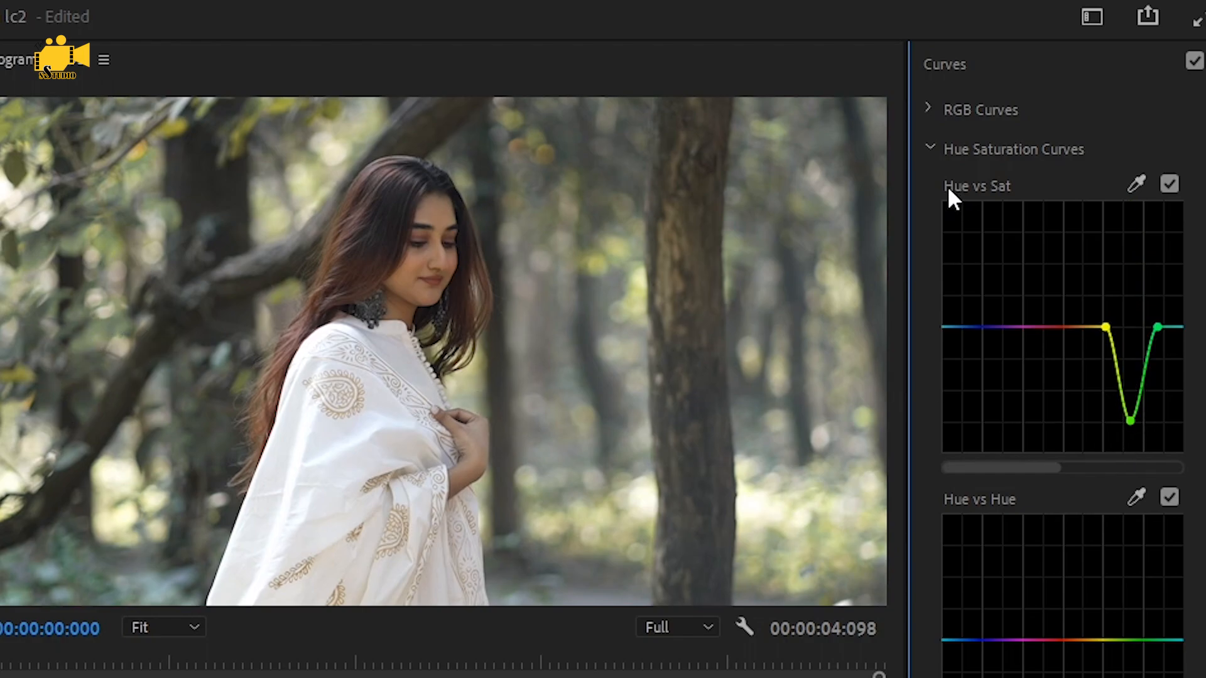
drag(1130, 421, 1125, 361)
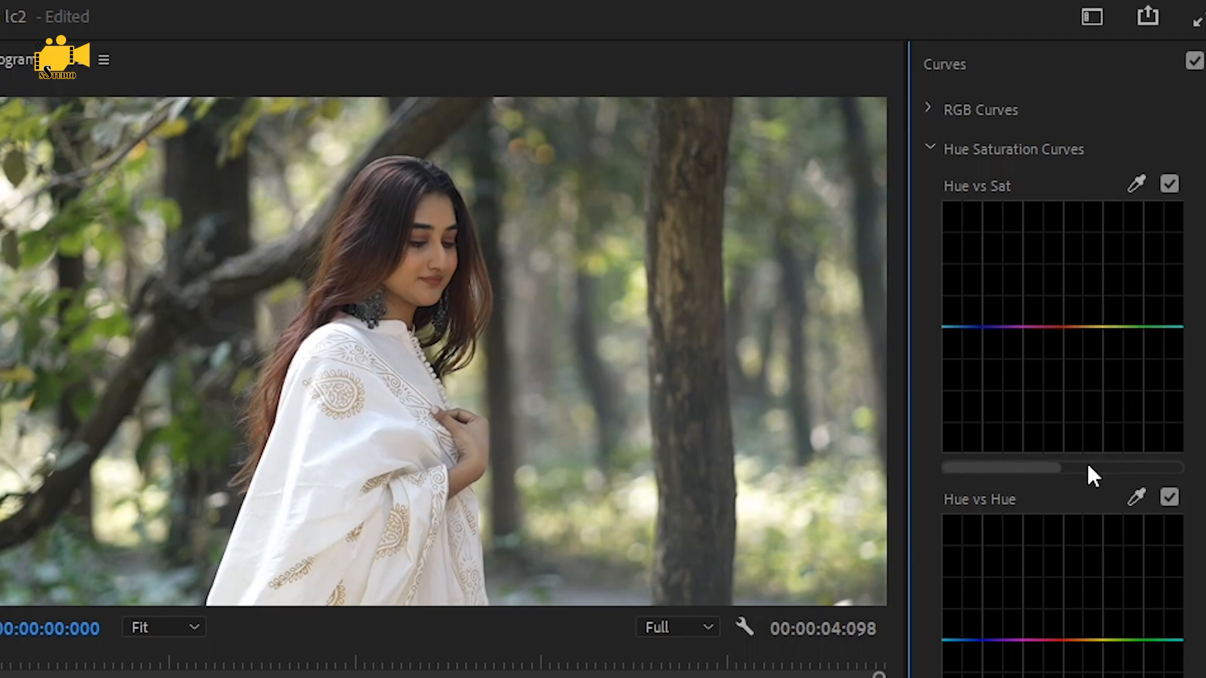
drag(1035, 468, 975, 478)
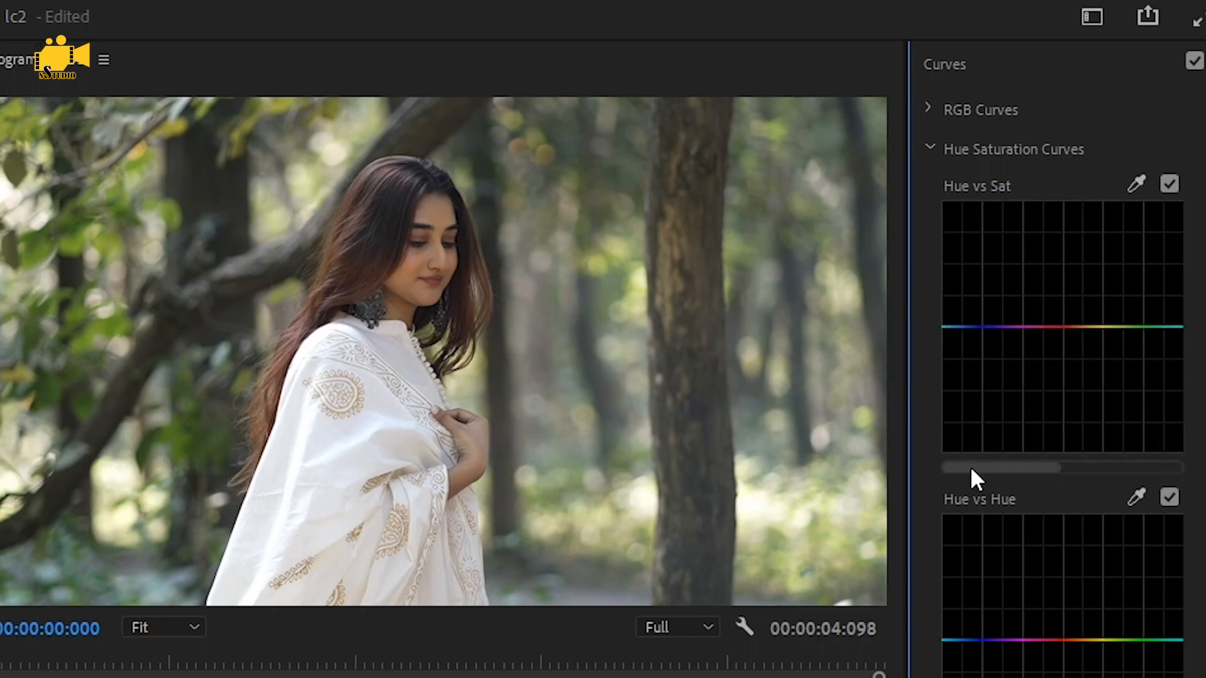
- Sample the green leaves for the Hue vs Sat curve and moderately raise their saturation
click(1134, 182)
click(82, 246)
drag(1122, 327, 1122, 289)
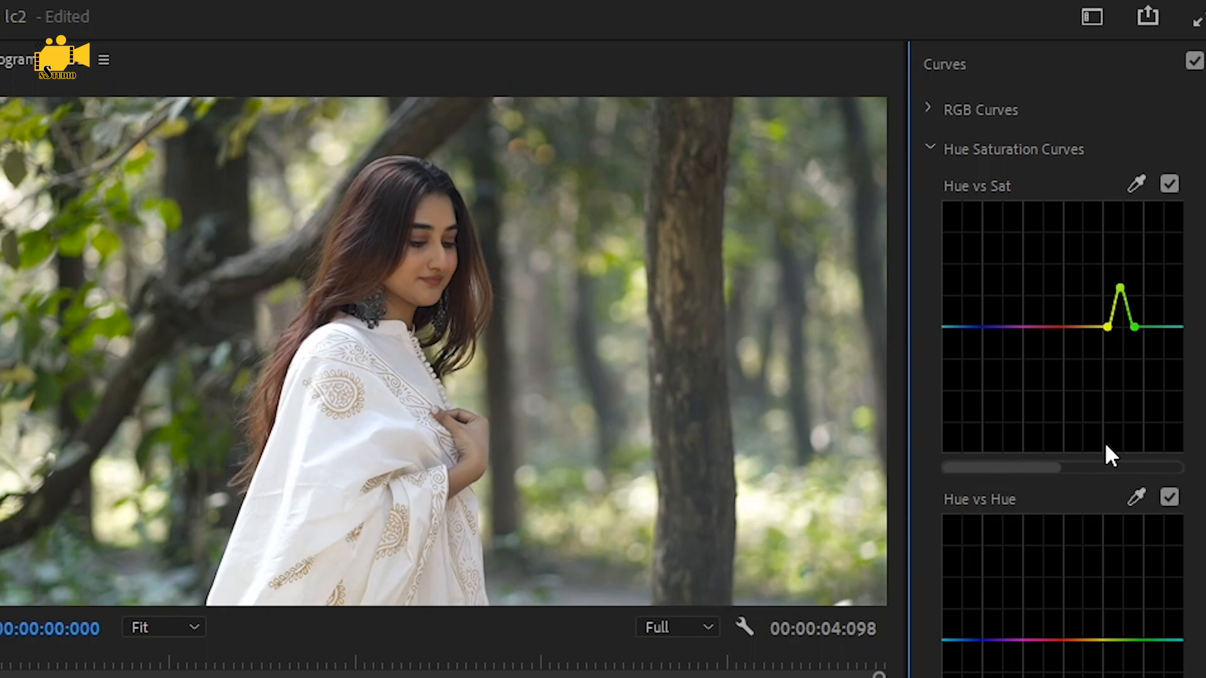
- Sample the woman's skin for the Hue vs Sat curve, slightly raise its saturation, and compare the clip with the curve off and on
click(1136, 183)
click(421, 266)
drag(1073, 327, 1075, 297)
click(1168, 185)
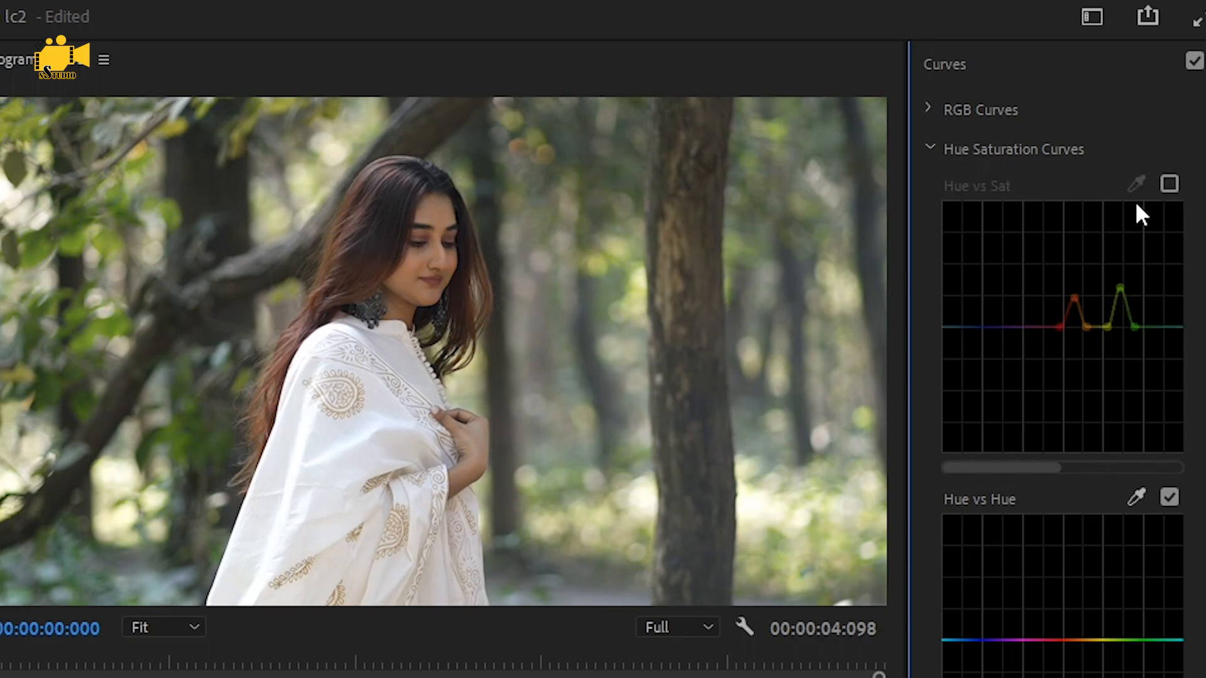
click(1166, 185)
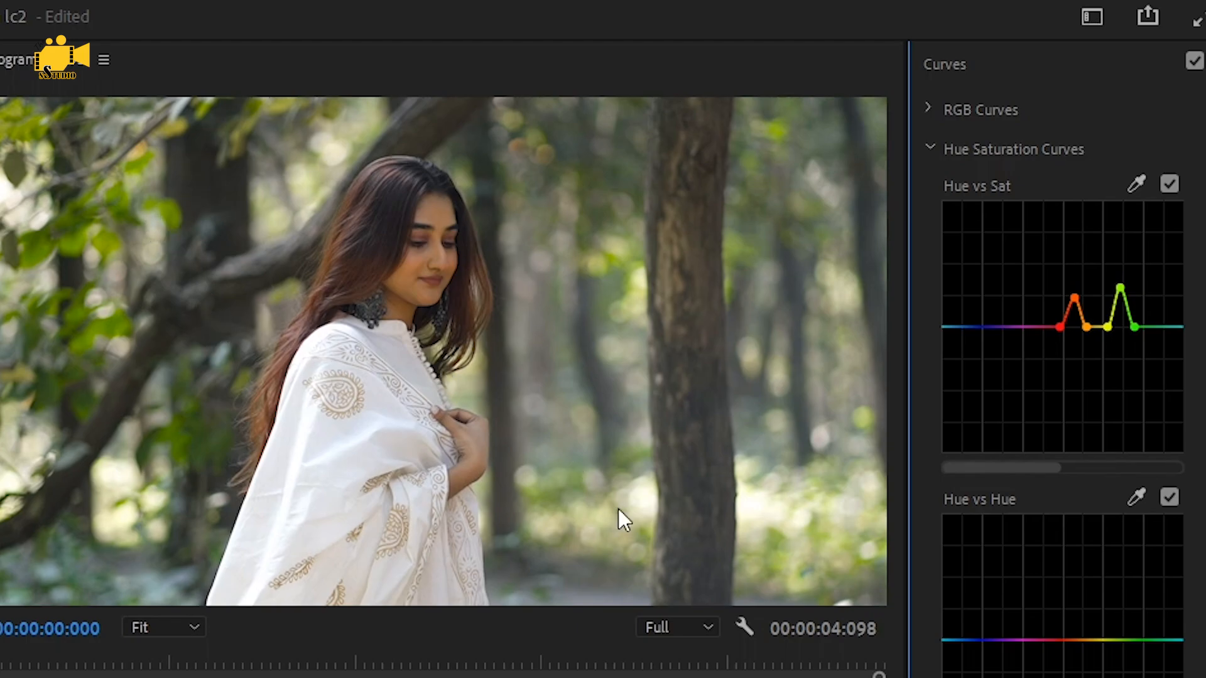
- Sample the green leaves for the Hue vs Hue curve and test shifting them to red, yellow and magenta
click(1136, 496)
click(166, 209)
drag(1122, 640, 1119, 595)
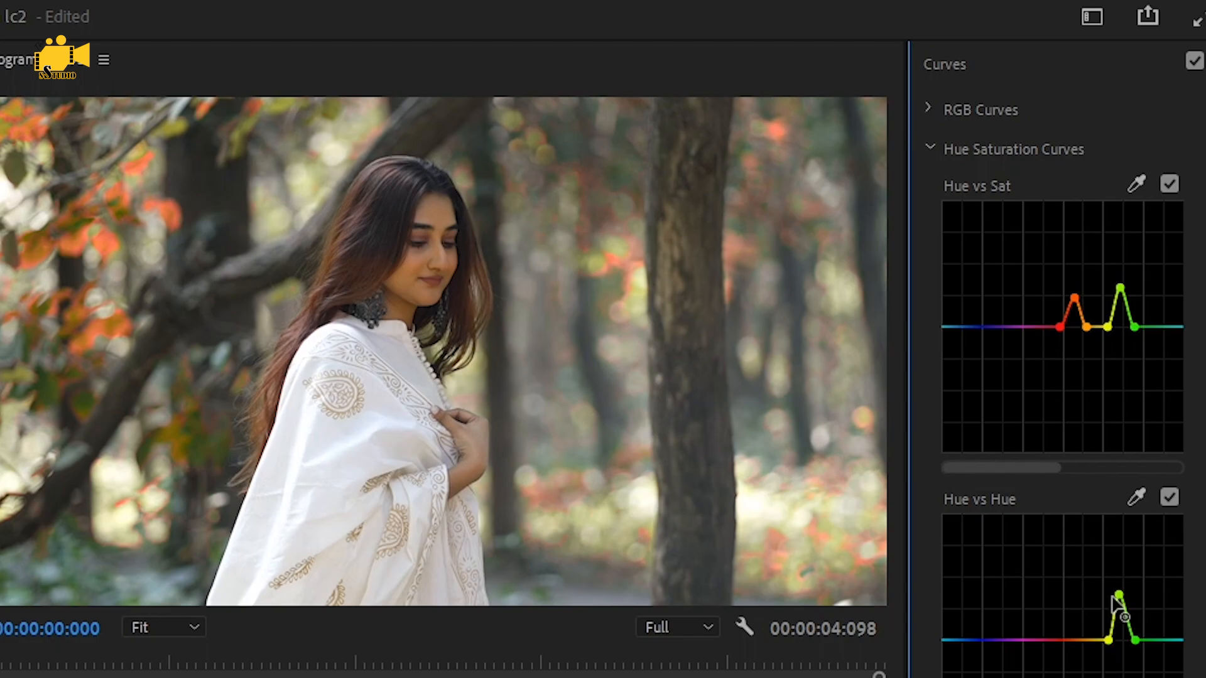
drag(1120, 595, 1124, 629)
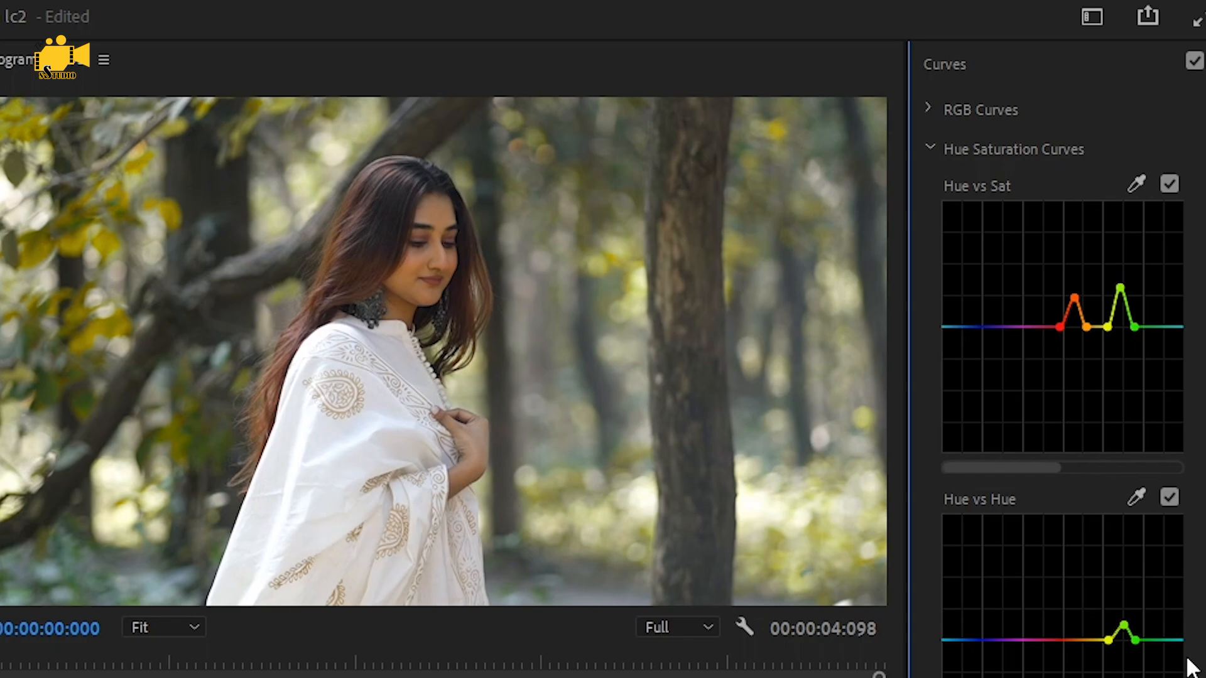
drag(1124, 626, 1119, 551)
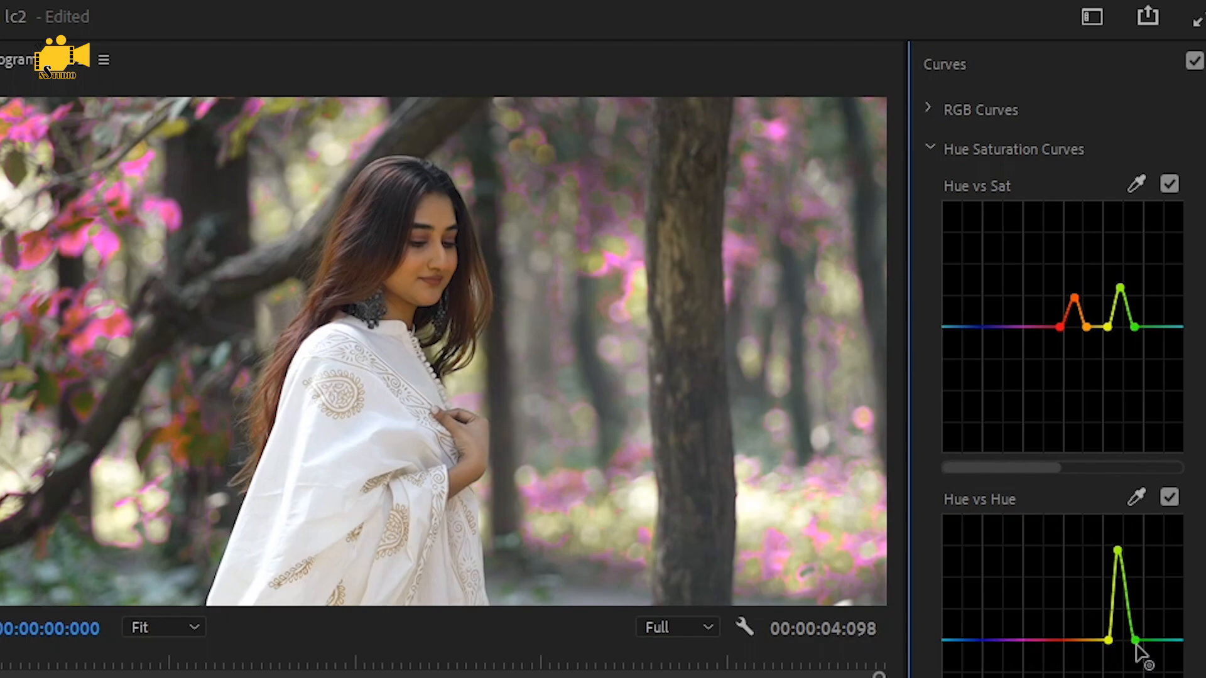
- Widen the green range on the Hue vs Hue curve, shift the leaves to golden yellow, and compare the curve off and on
drag(1141, 641, 1100, 642)
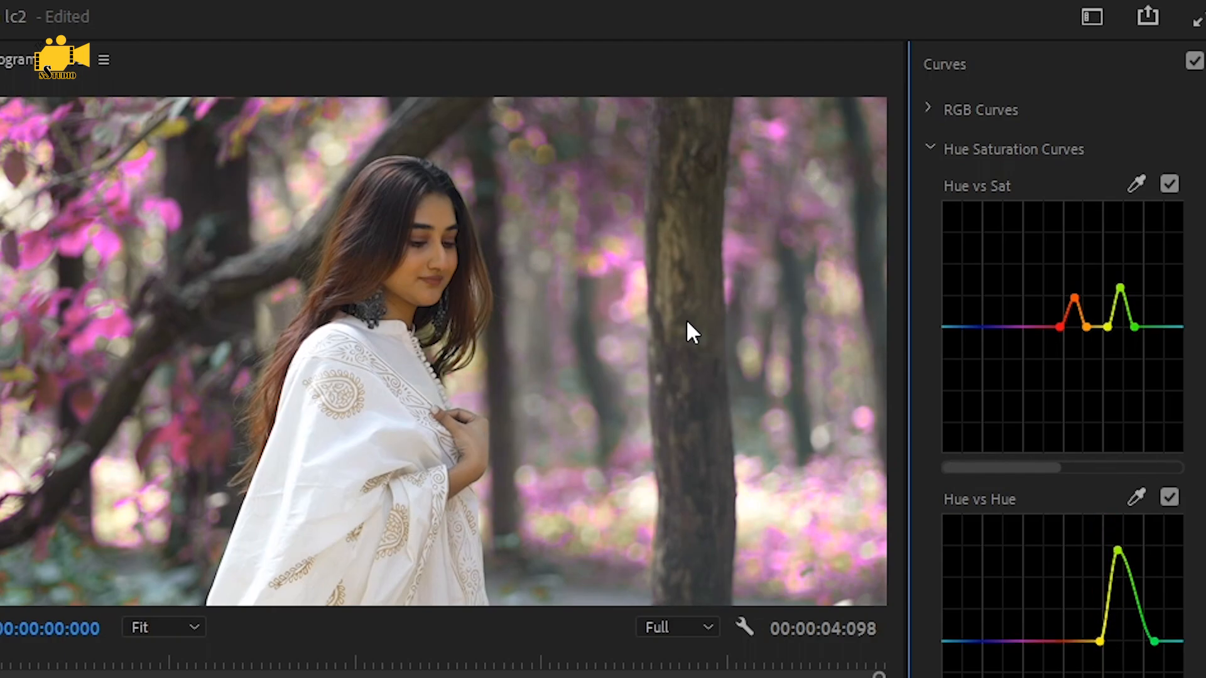
drag(1118, 550, 1134, 627)
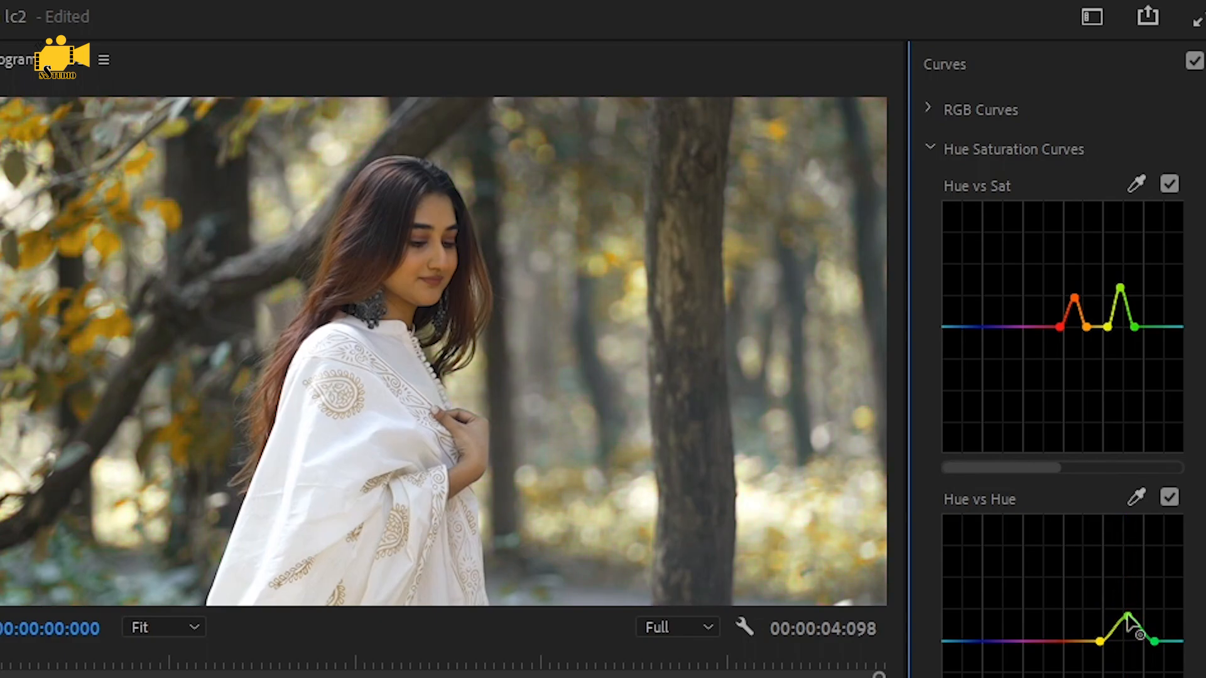
click(1171, 497)
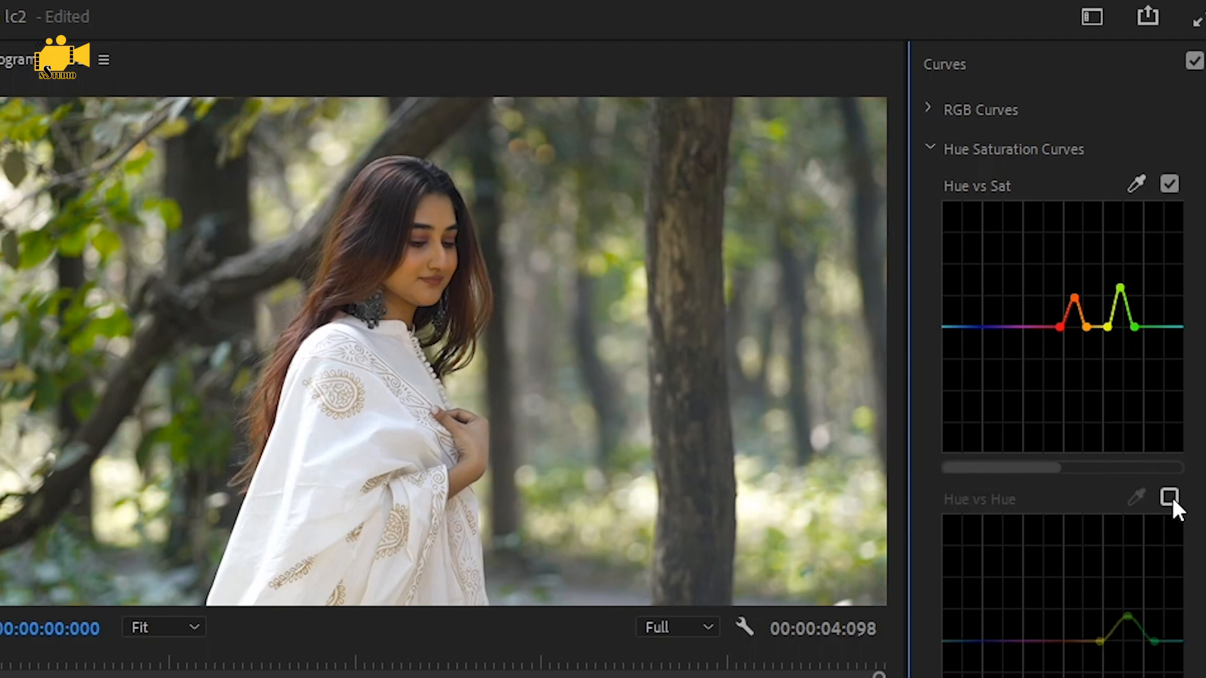
click(1171, 497)
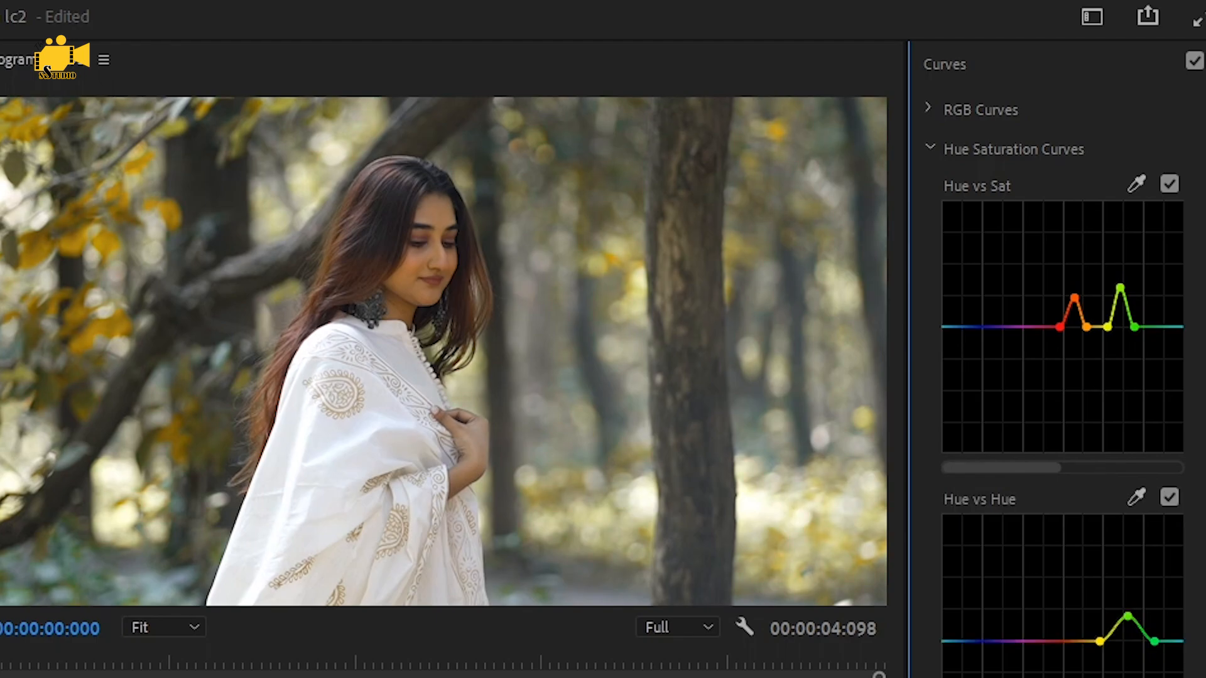
- Sample the woman's skin for the Hue vs Luma curve, test stronger brightening, and settle on a slight lift
scroll(1062, 355, down, 5)
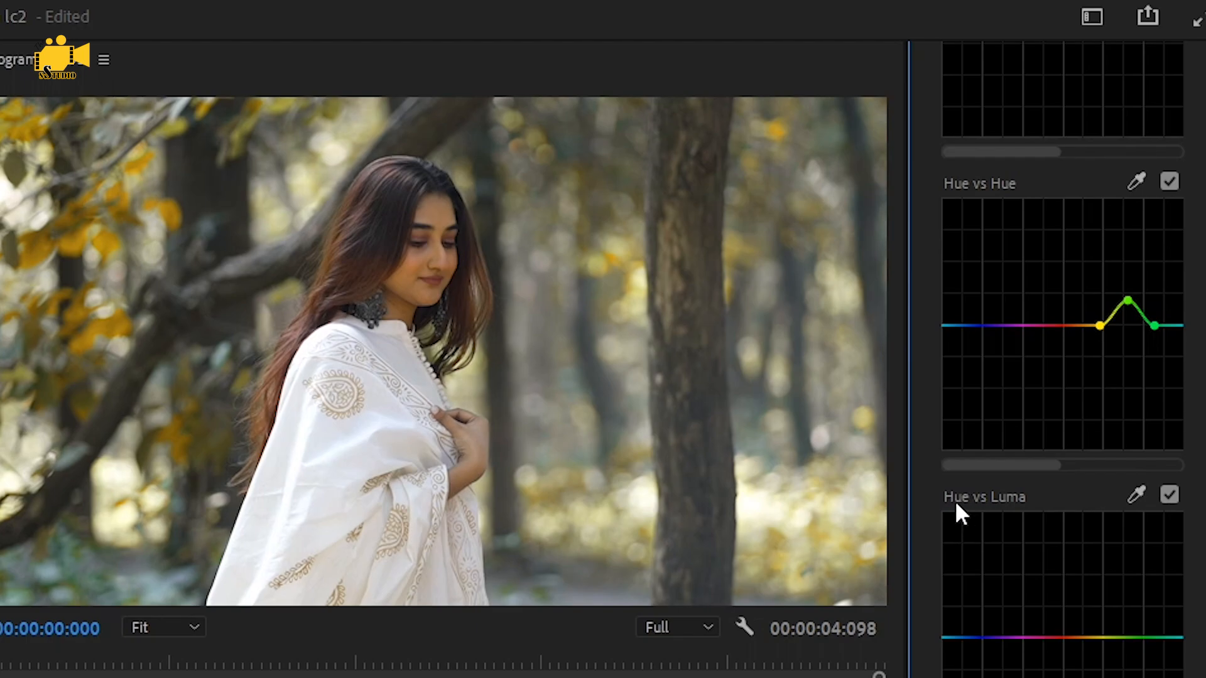
click(1136, 494)
click(425, 250)
click(1073, 636)
drag(1074, 640, 1073, 596)
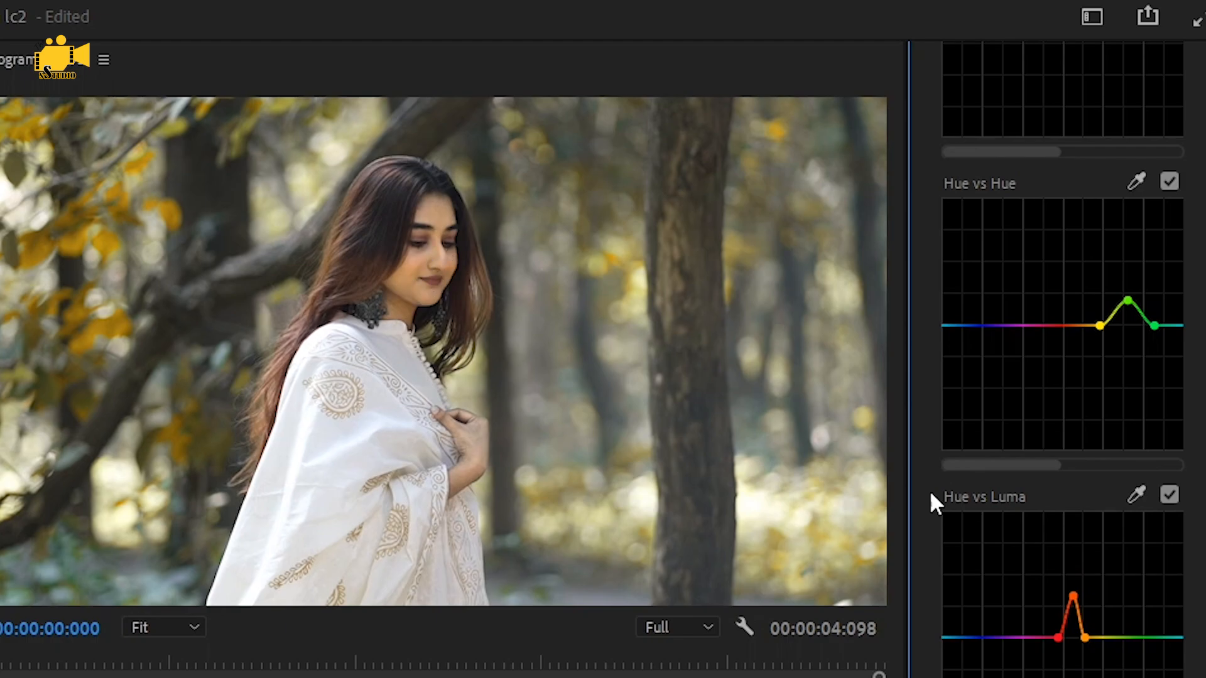
drag(1073, 596, 1070, 566)
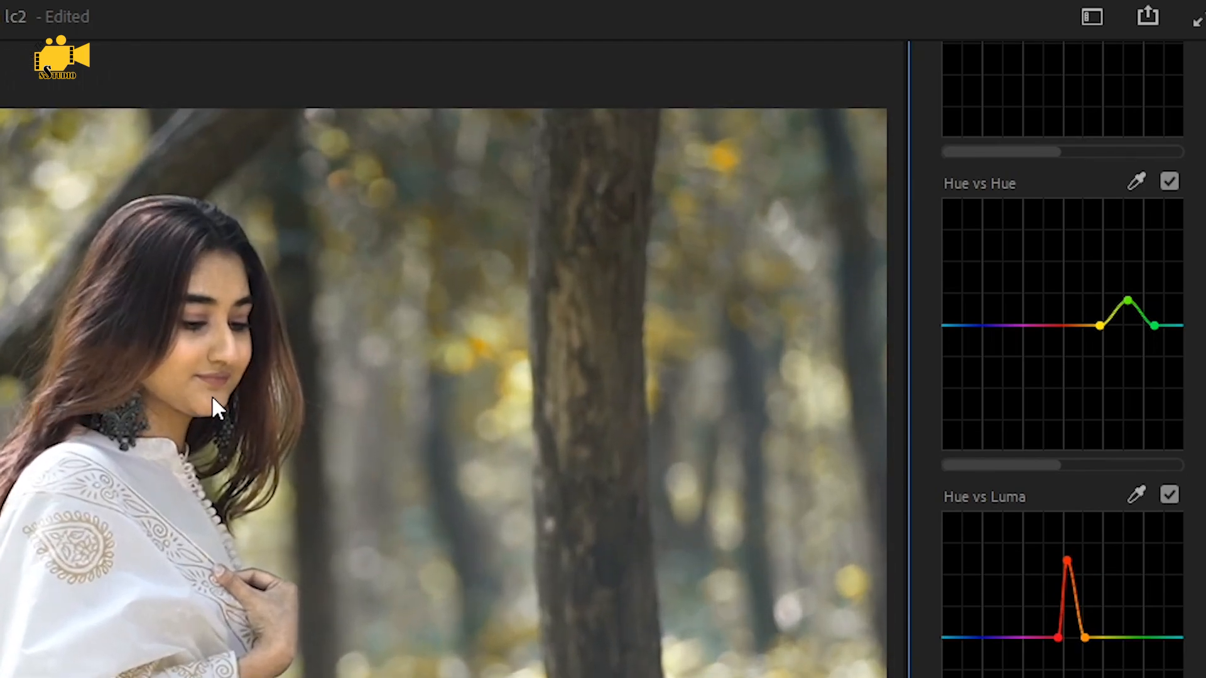
drag(1068, 561, 1073, 619)
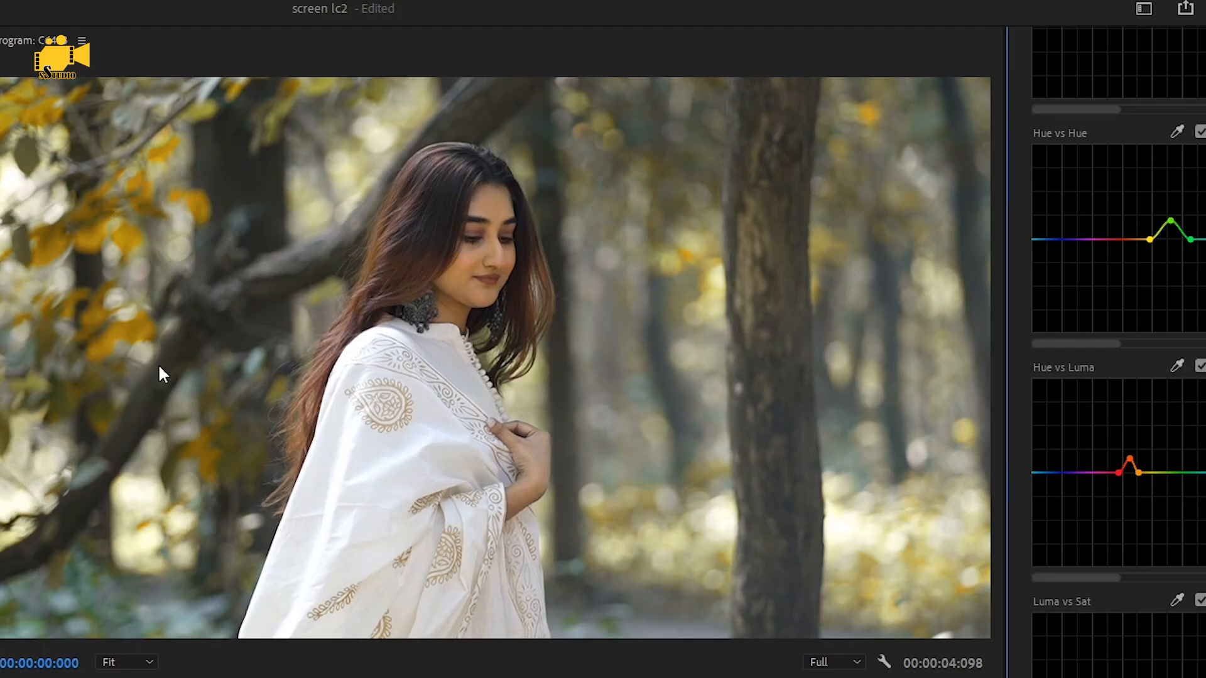
- Sample the leaves for the Hue vs Luma curve, darken them slightly, and compare the clip with the curve off and on
click(1176, 366)
click(136, 232)
mouse_move(1173, 473)
mouse_down()
mouse_move(1171, 524)
mouse_move(1167, 447)
mouse_move(1166, 475)
mouse_up()
click(1199, 367)
click(1200, 367)
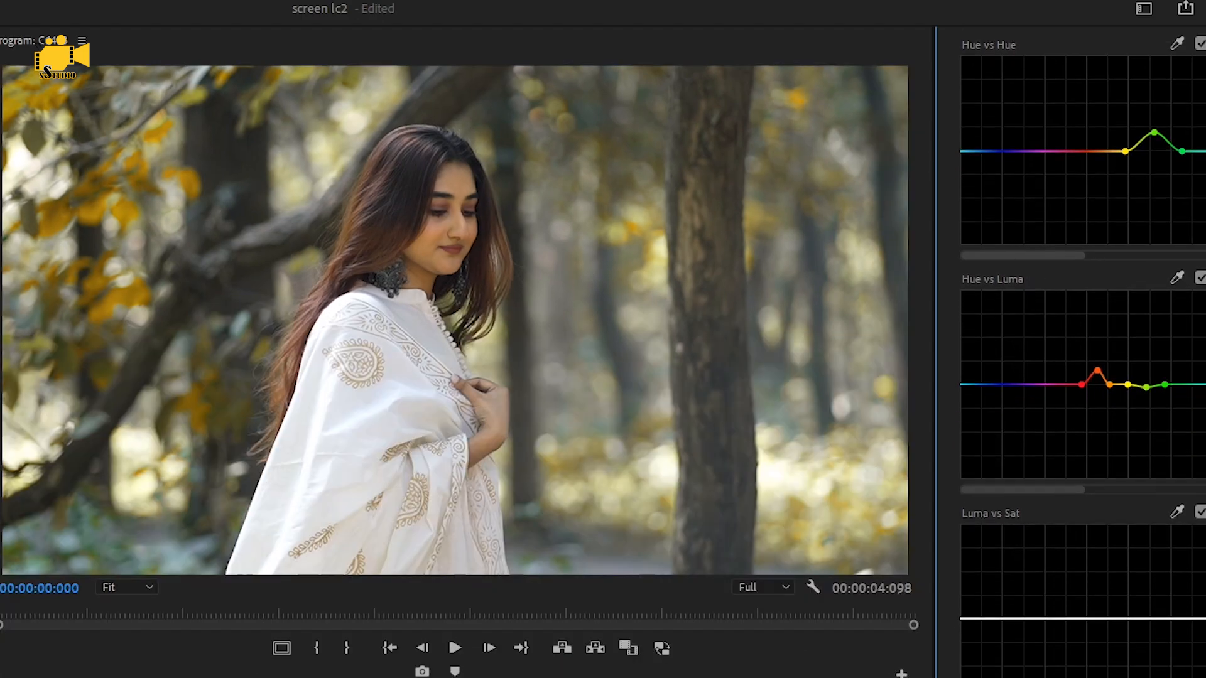
- Sample the leaves for the Luma vs Sat curve and try a slight adjustment of the sampled range
scroll(1106, 315, down, 1)
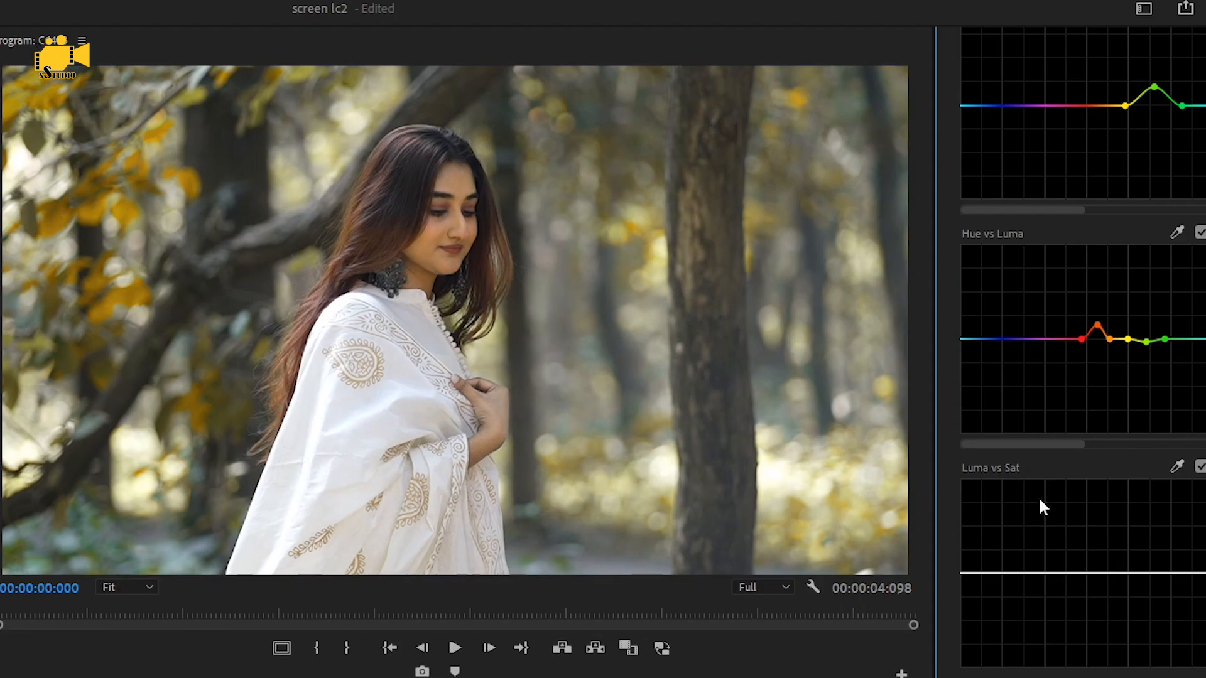
click(1172, 465)
click(117, 284)
mouse_move(1087, 573)
mouse_down()
mouse_move(1091, 533)
mouse_move(1090, 612)
mouse_move(1092, 511)
mouse_move(1086, 614)
mouse_move(1081, 523)
mouse_move(1097, 548)
mouse_move(1085, 573)
mouse_up()
scroll(1084, 377, down, 3)
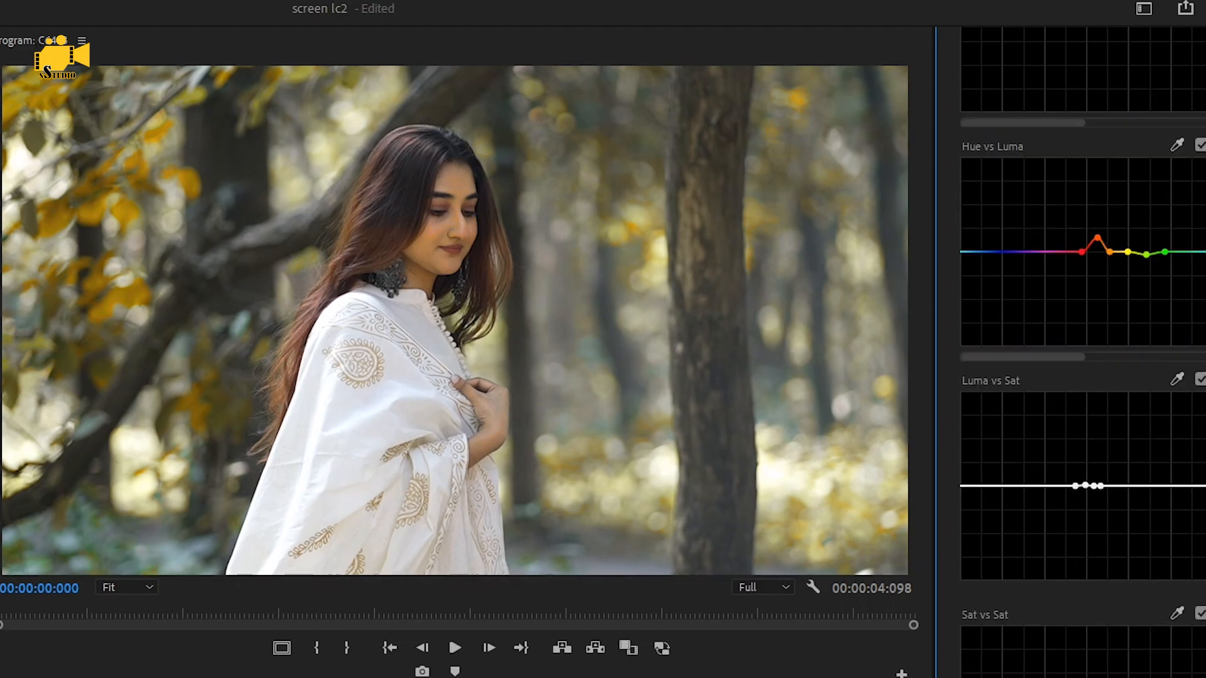
- Test raising the sampled leaves on the Sat vs Sat curve and return the point to the line, and reset the Luma vs Sat curve
click(1177, 614)
click(132, 267)
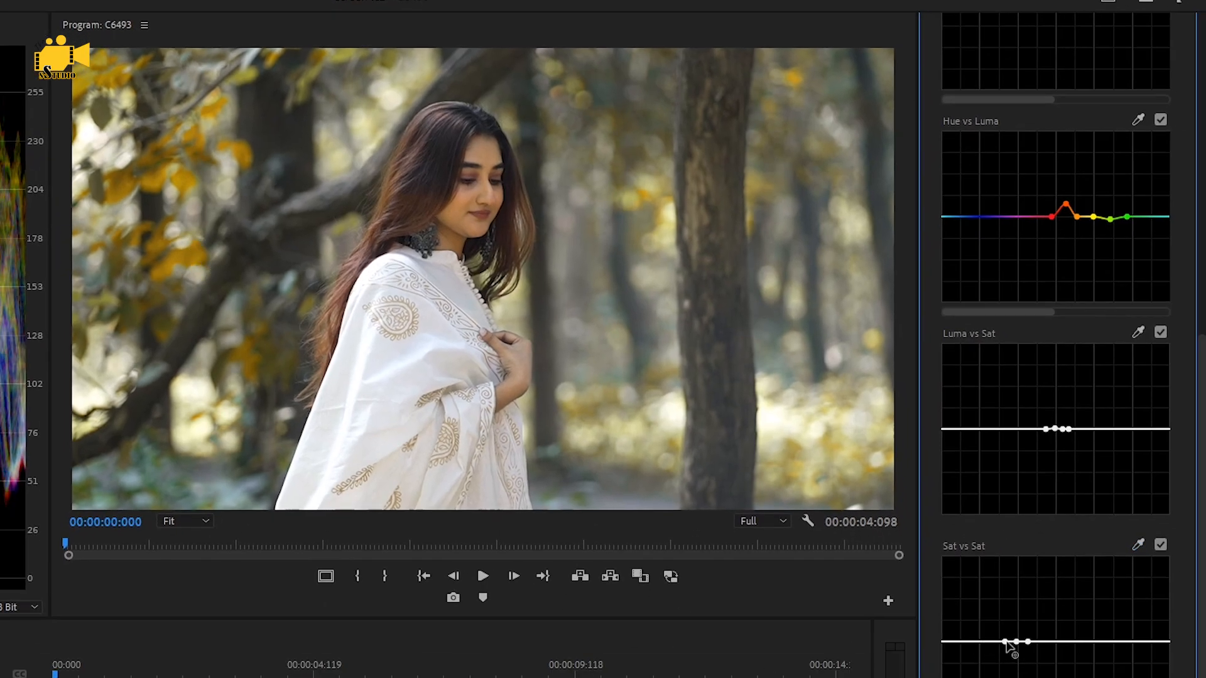
drag(1018, 642, 1020, 585)
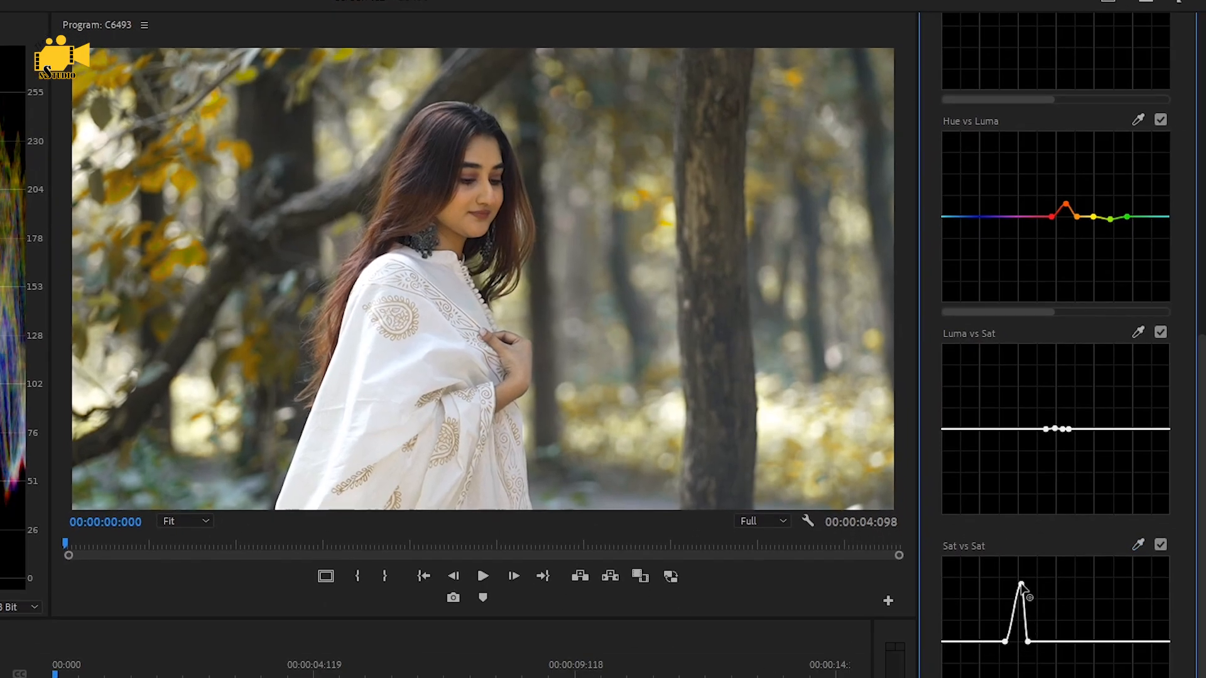
drag(1021, 584, 1017, 642)
double_click(1059, 432)
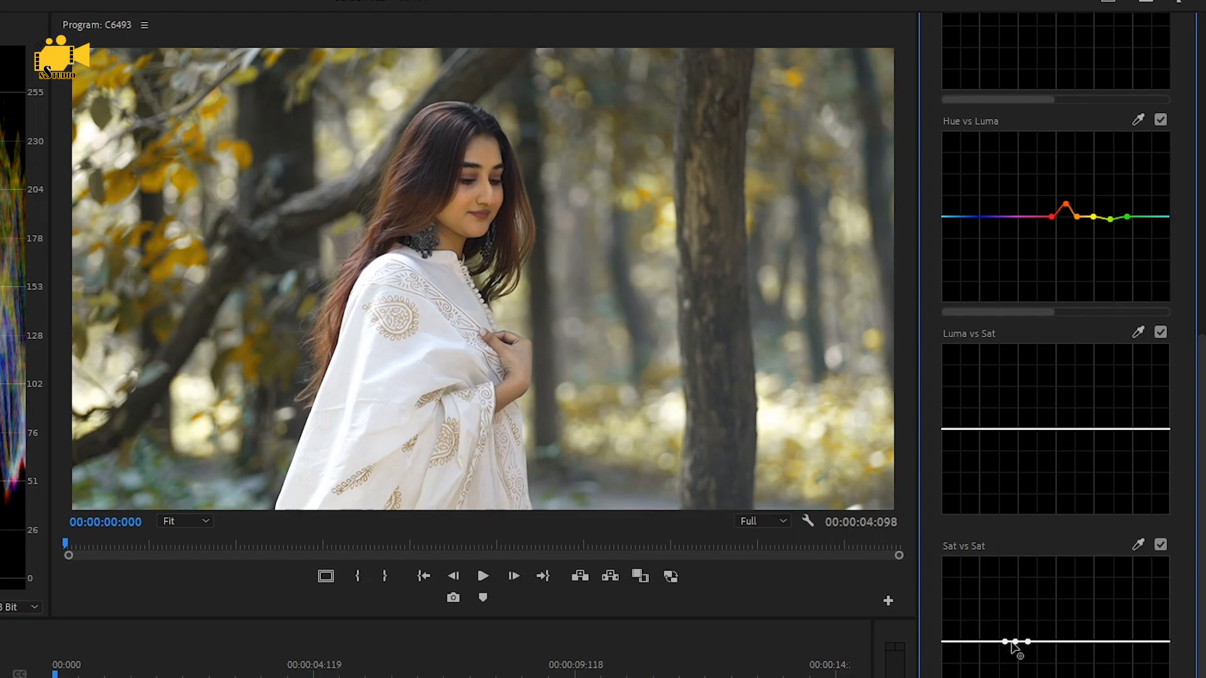
- Review the Hue Saturation Curves and compare the clip with the whole Lumetri Color effect off and on
scroll(1063, 461, up, 1)
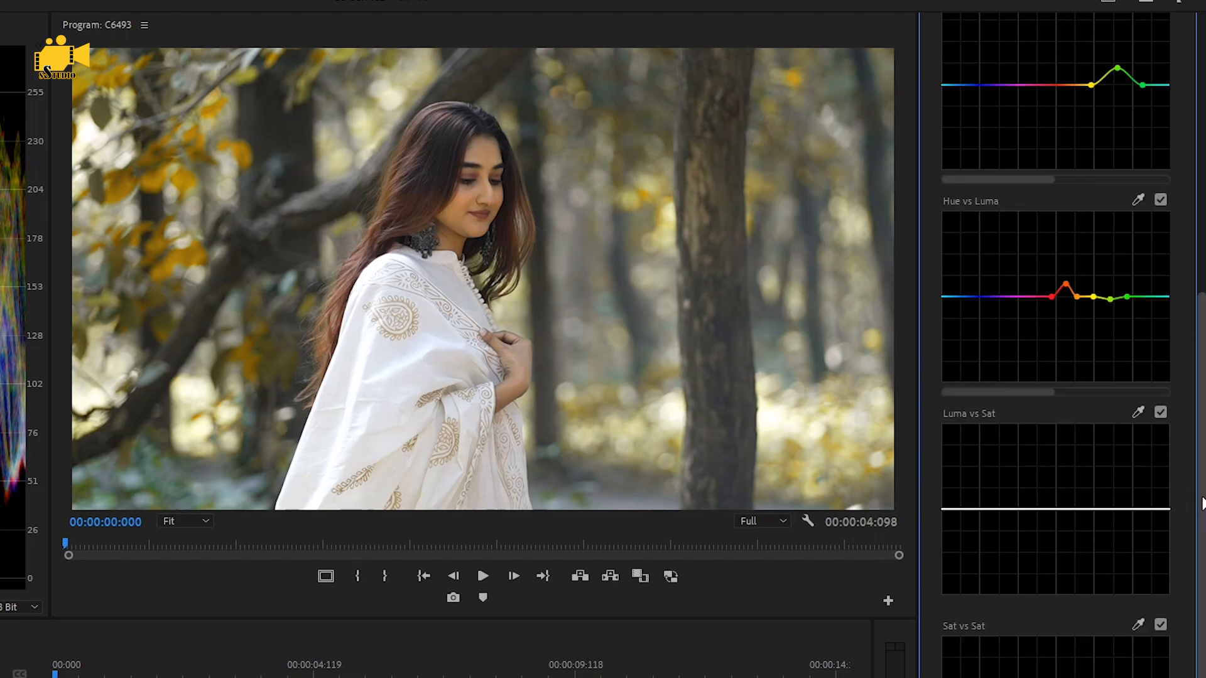
scroll(1201, 503, up, 4)
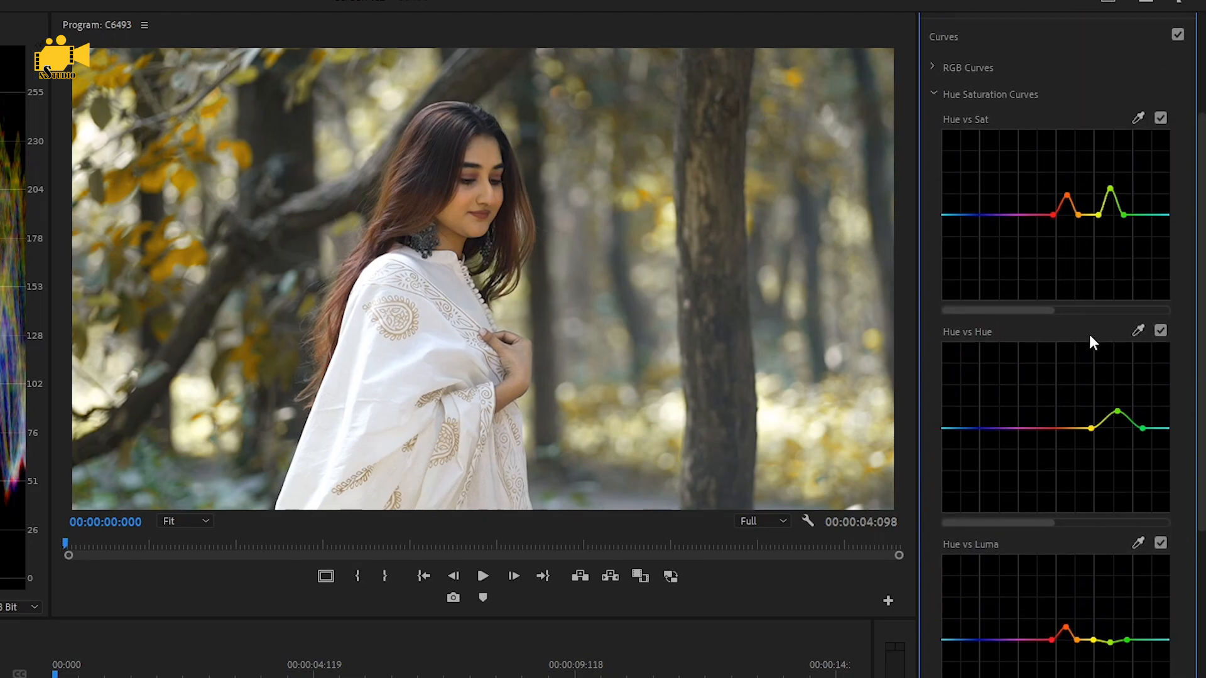
scroll(1194, 306, up, 1)
scroll(1203, 226, down, 1)
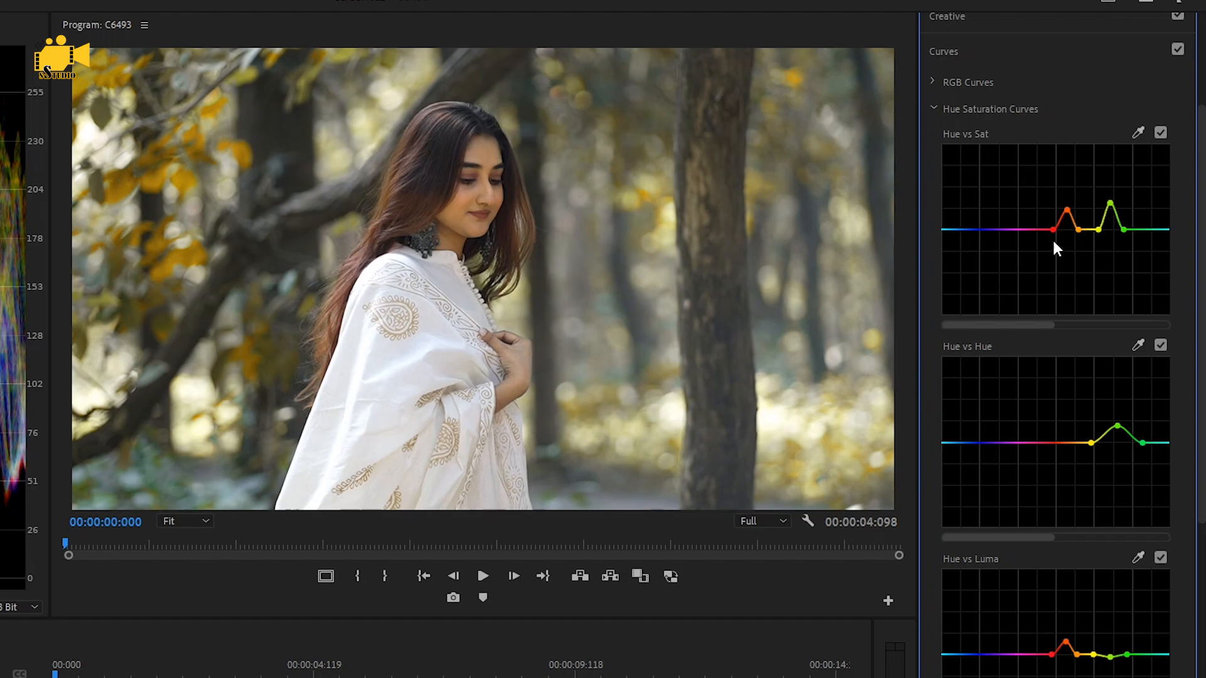
scroll(963, 262, down, 2)
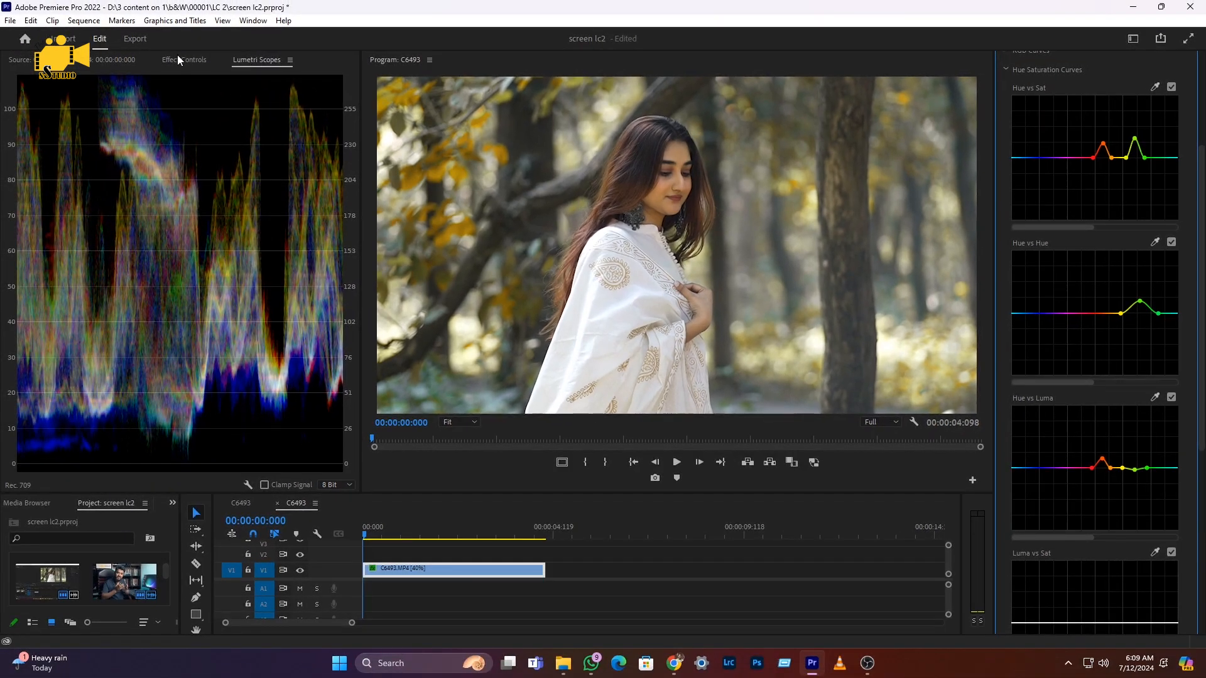
click(180, 61)
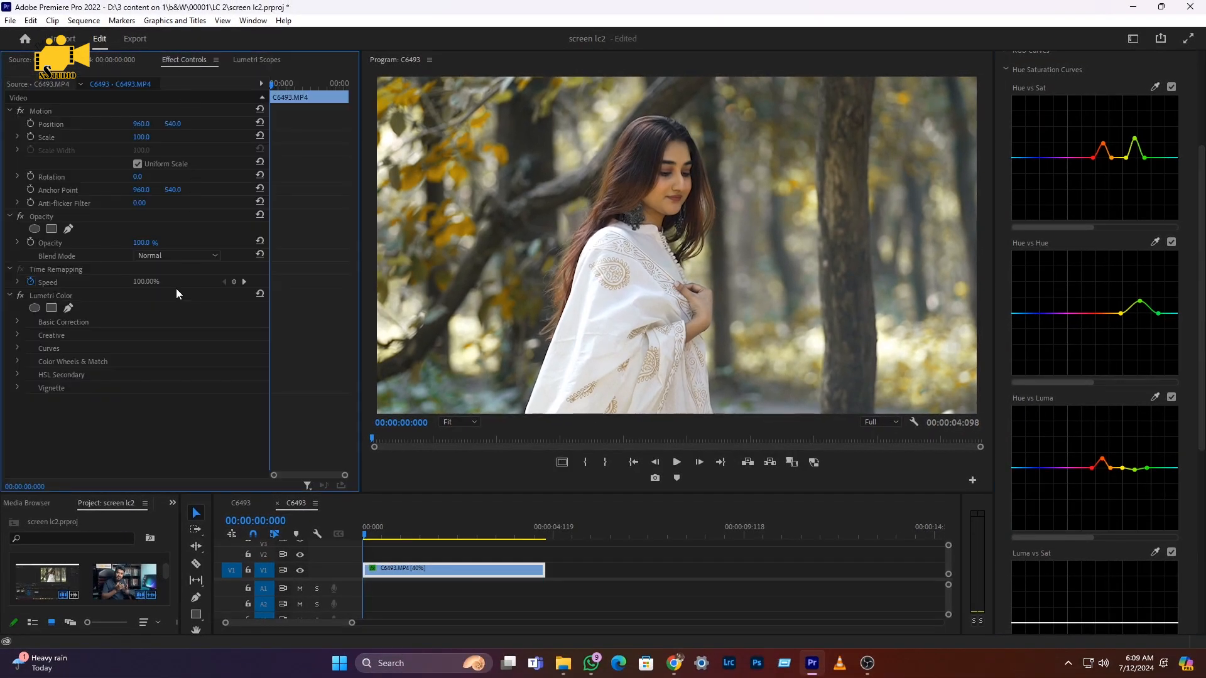
click(20, 297)
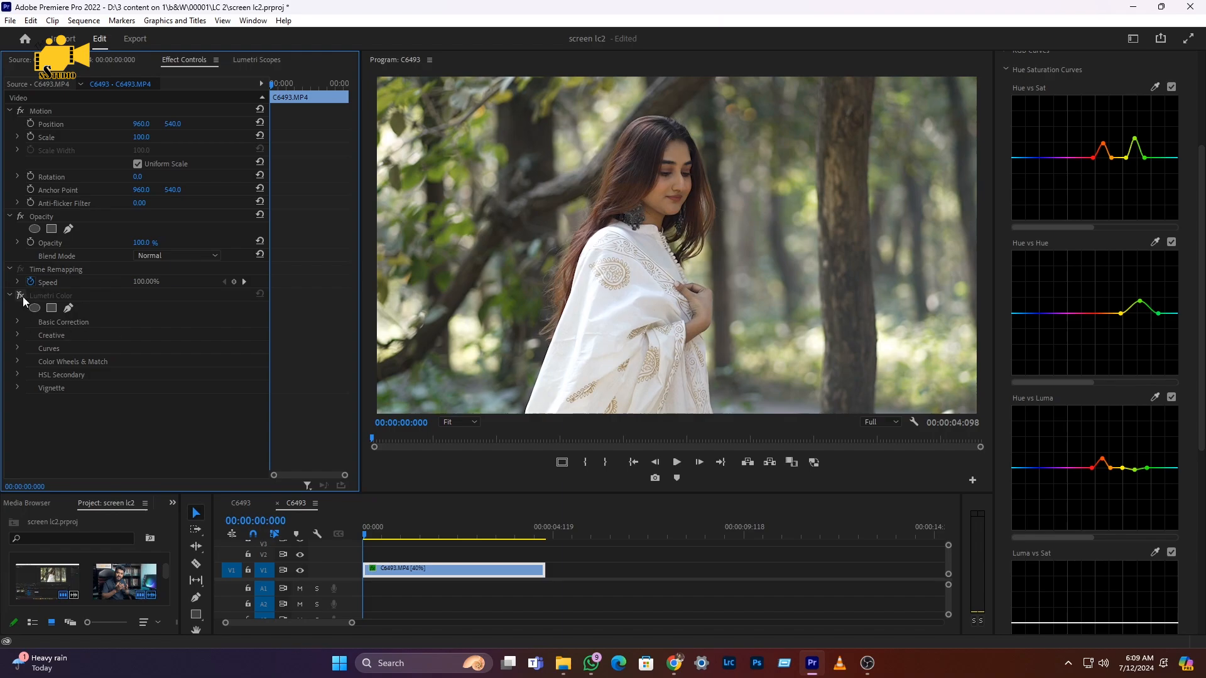
click(20, 295)
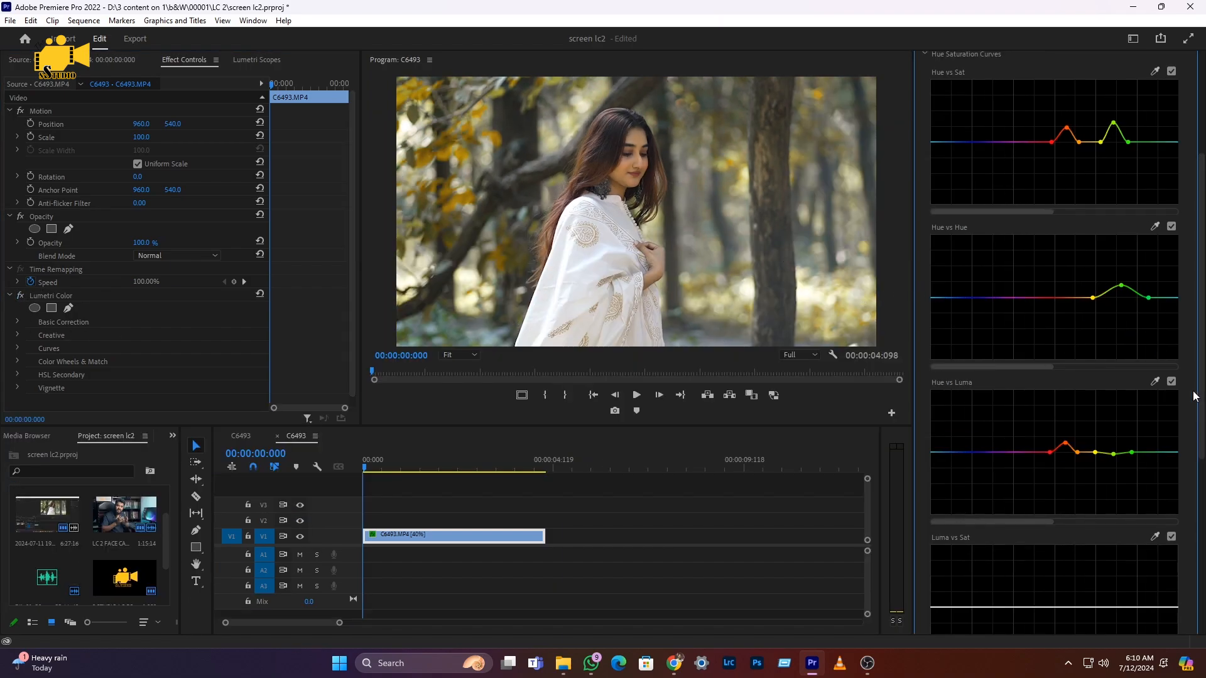
- Reopen the RGB Curves, add shadow and highlight points to the green curve, and nudge the shadow point slightly up
drag(1200, 411, 1201, 332)
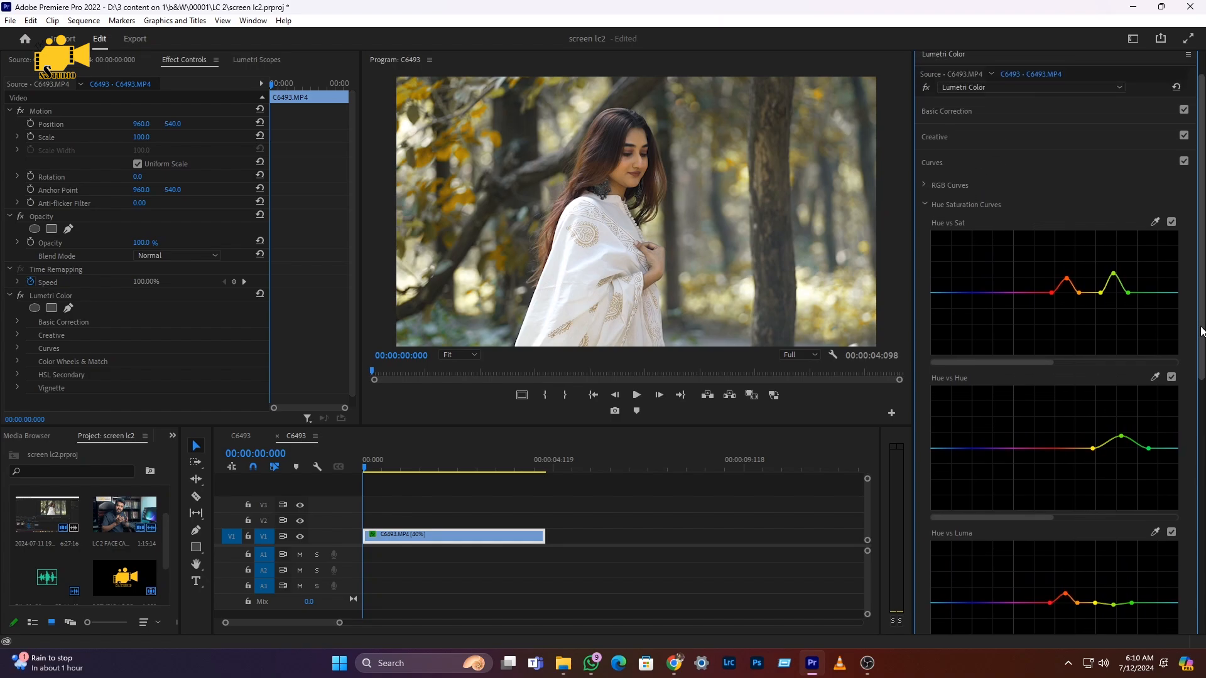
click(925, 187)
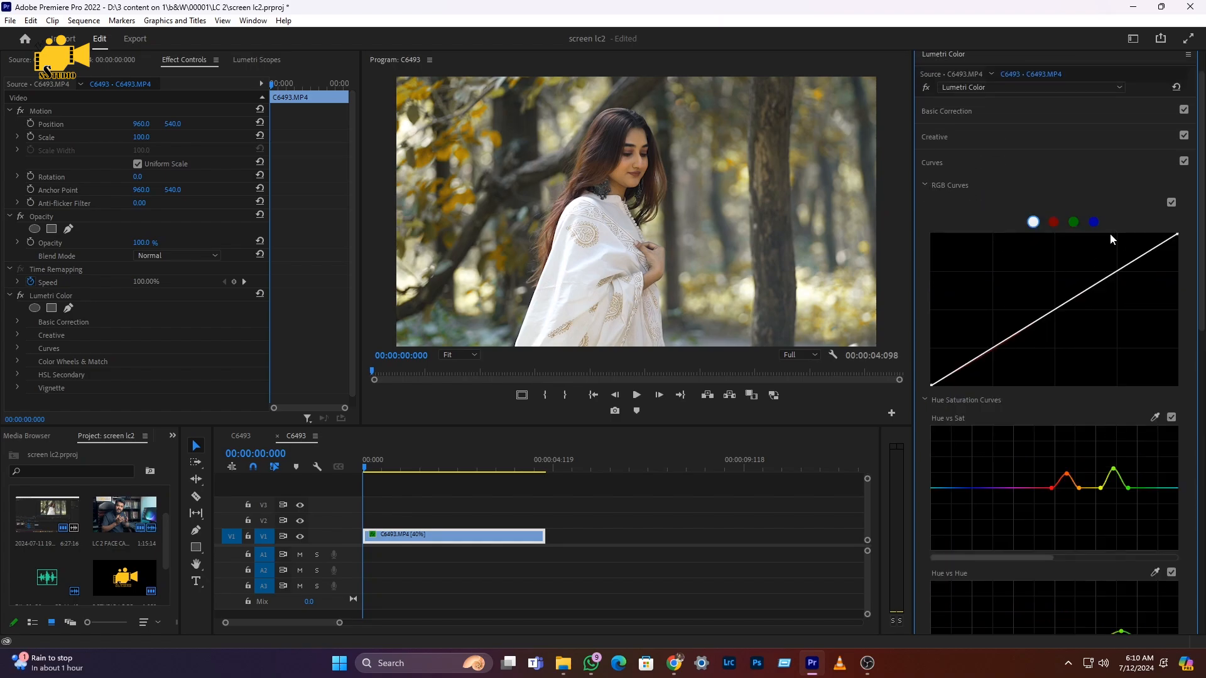
click(1073, 223)
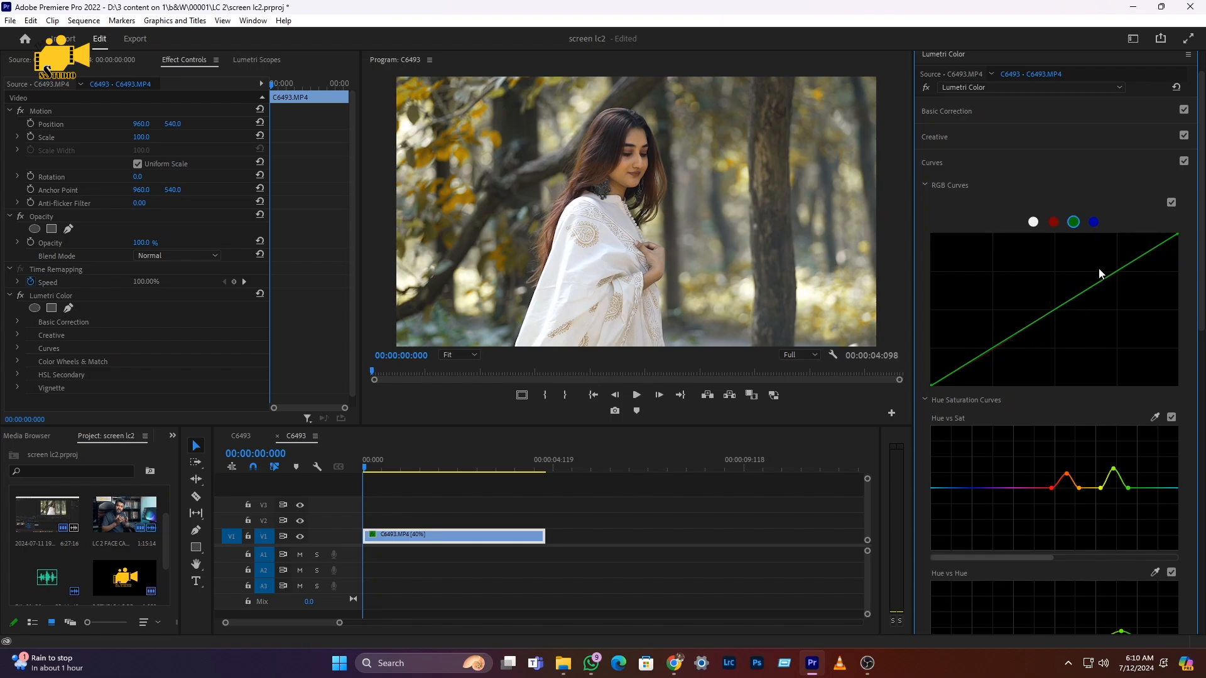
click(994, 348)
click(1118, 271)
drag(994, 347, 993, 346)
- Raise the highlight point of the red curve slightly and play the graded clip
click(1055, 223)
drag(1118, 270, 1113, 267)
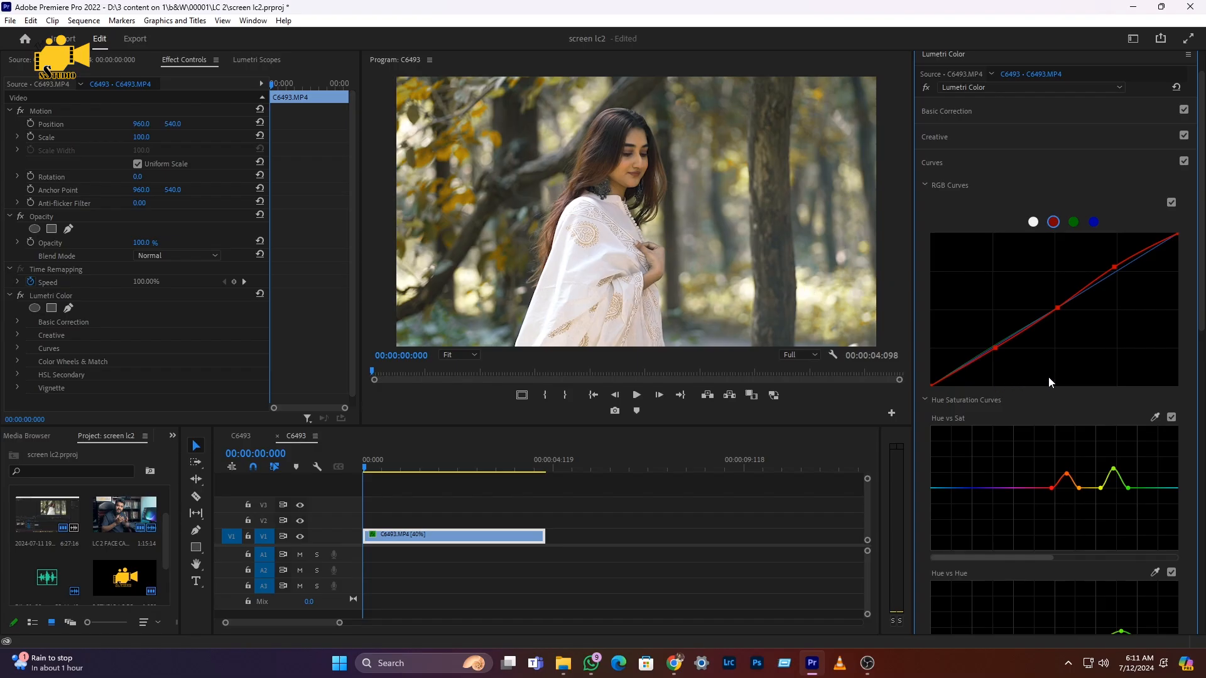
key(space)
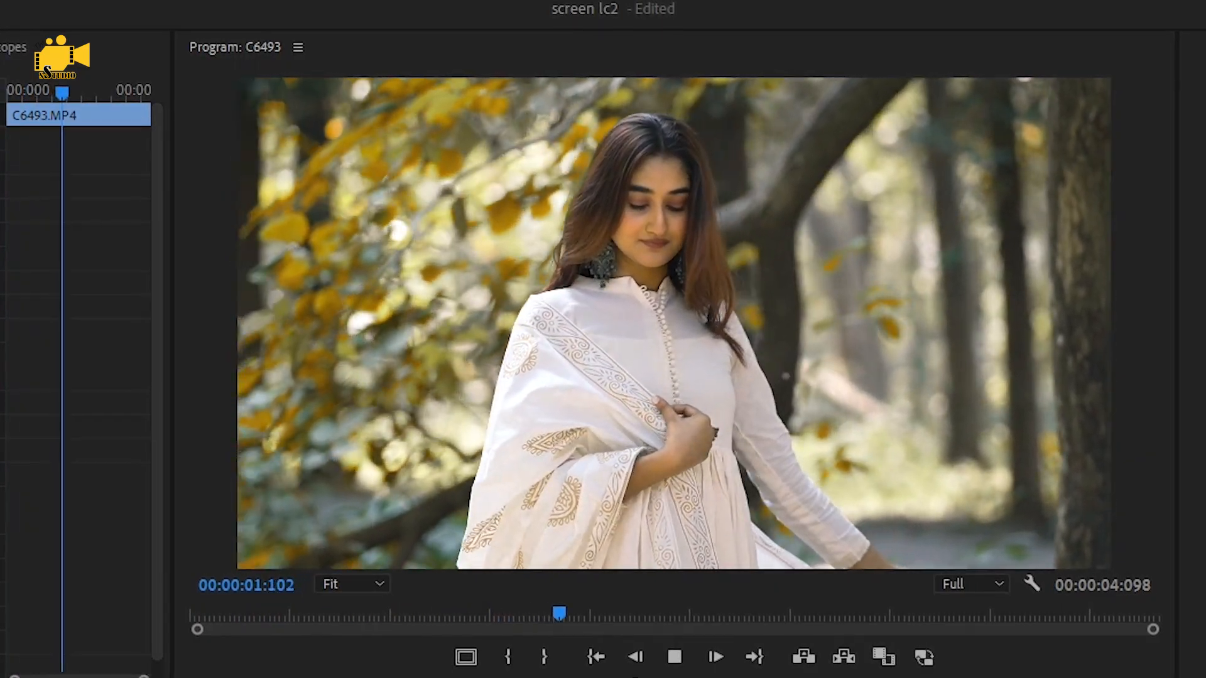